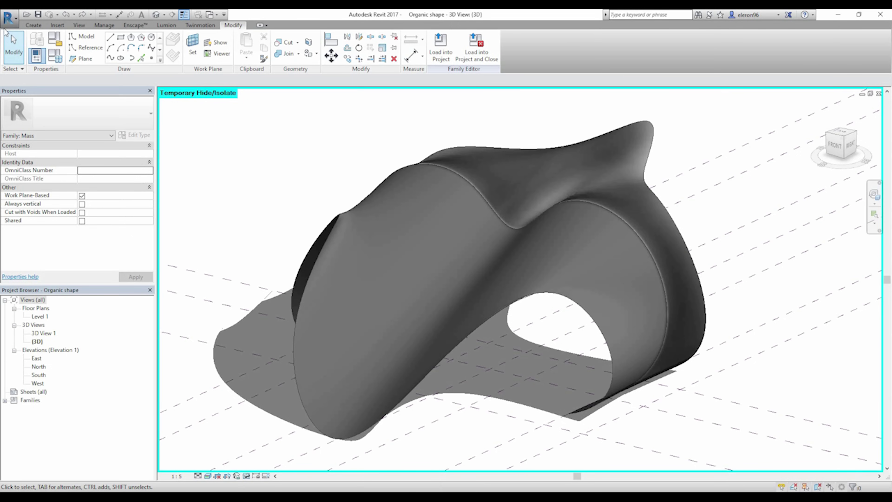
- Create a new conceptual mass family from the Metric Mass template
click(4, 19)
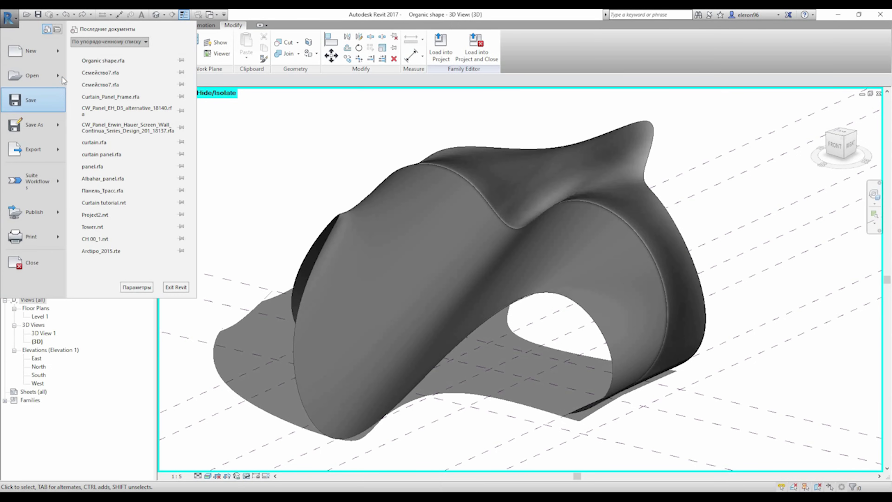
mouse_move(61, 51)
click(140, 113)
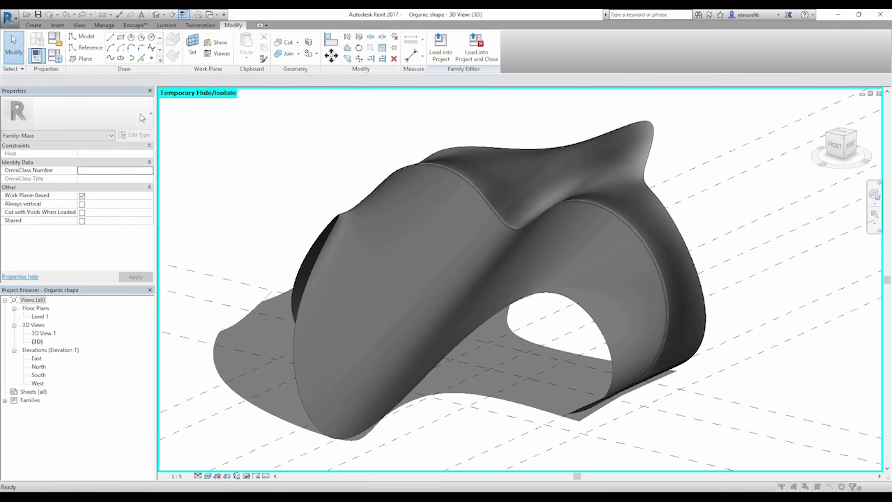
click(361, 183)
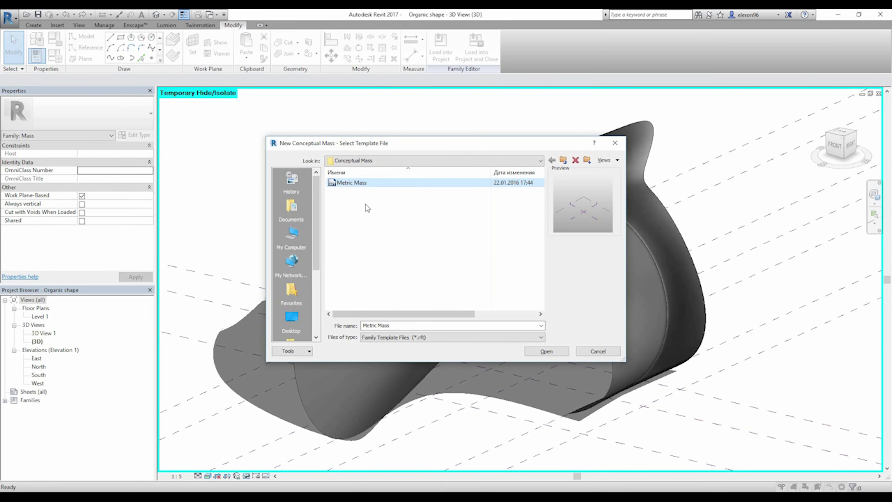
click(554, 352)
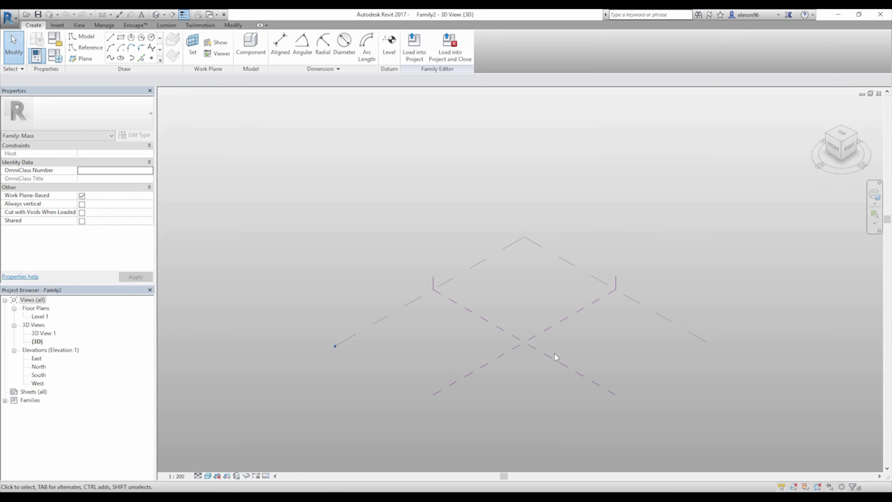
- In the front 3D orientation, copy the Center (Left/Right) reference plane into three planes to its right, spaced about 545, 1445 and 765 mm
middle_drag(544, 318, 468, 289)
scroll(460, 293, up, 4)
click(832, 147)
middle_drag(522, 331, 530, 291)
scroll(523, 295, up, 10)
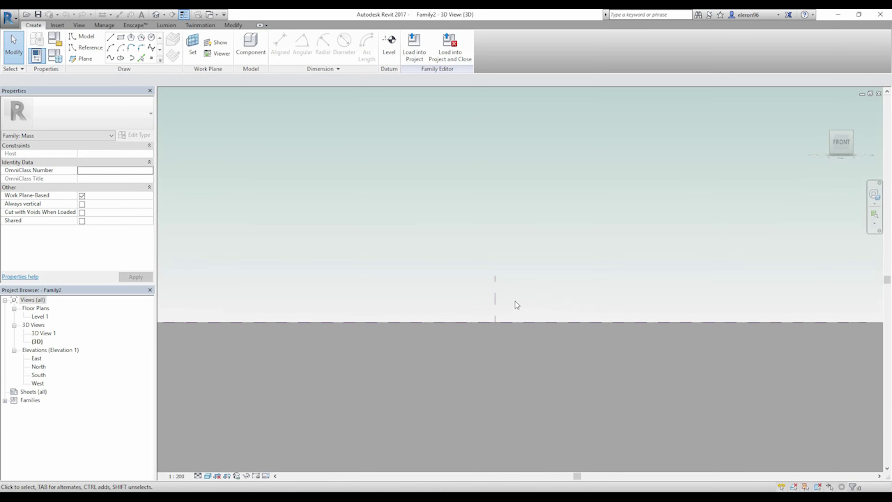
scroll(481, 330, up, 2)
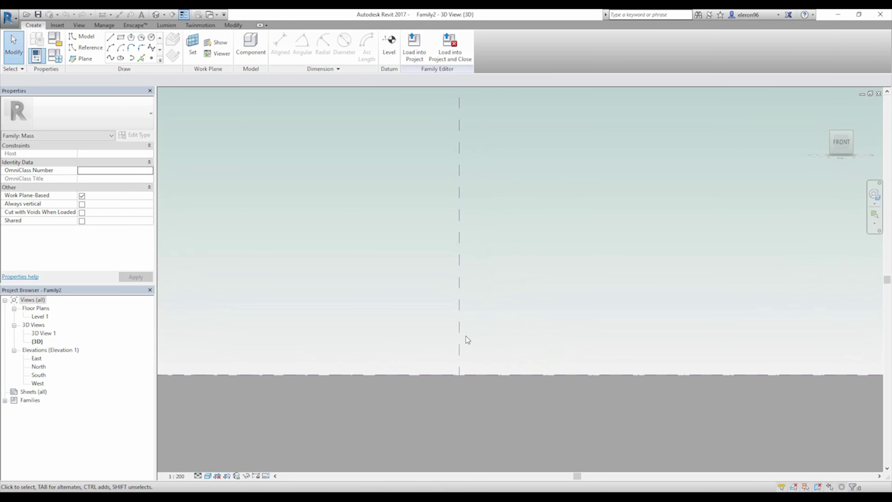
click(459, 329)
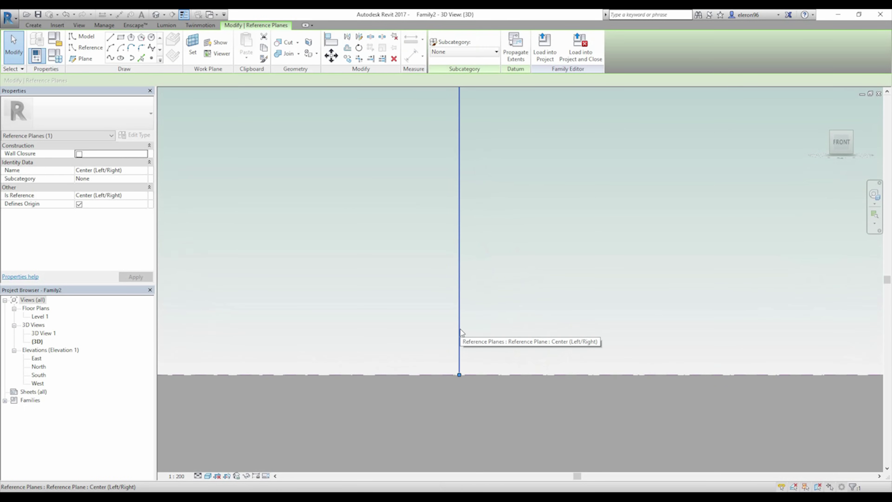
key(ctrl+shift)
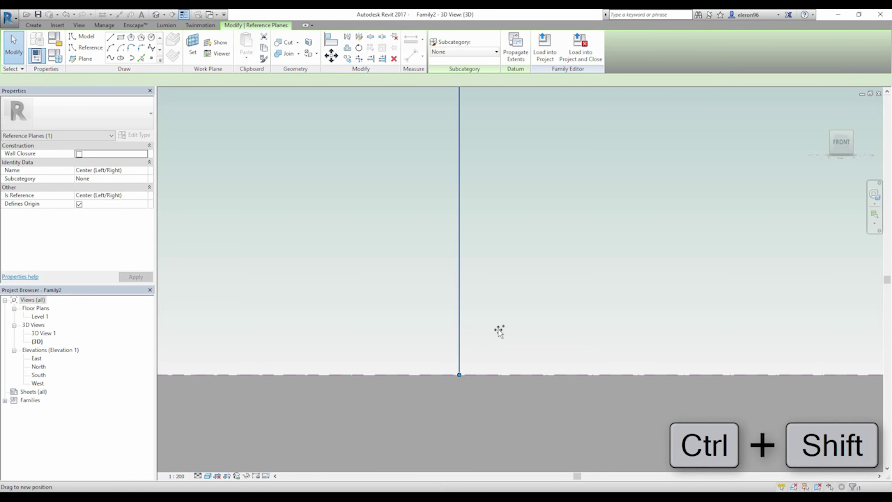
mouse_move(499, 330)
ctrl+shift+mouse_down()
mouse_move(515, 329)
mouse_move(504, 330)
ctrl+shift+mouse_up()
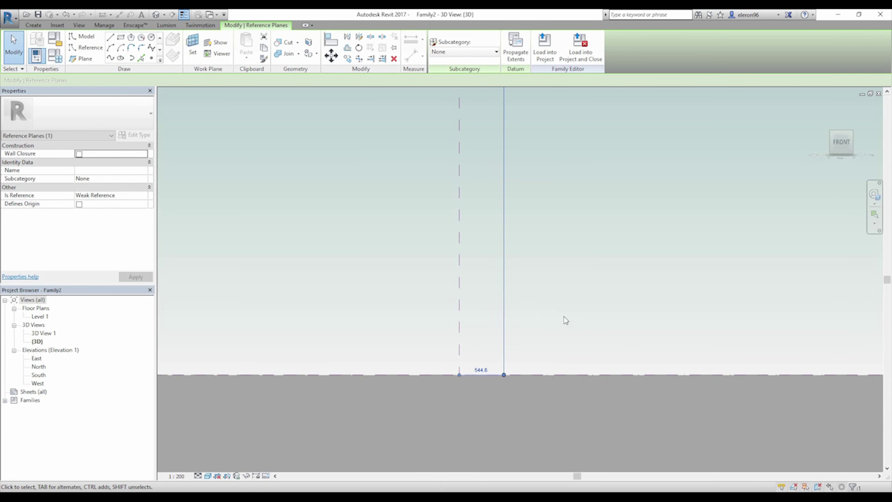
middle_drag(564, 319, 492, 300)
ctrl+drag(430, 295, 609, 299)
middle_drag(393, 290, 599, 303)
- Copy the Center (Left/Right) reference plane into three further vertical planes on its left side
ctrl+click(589, 300)
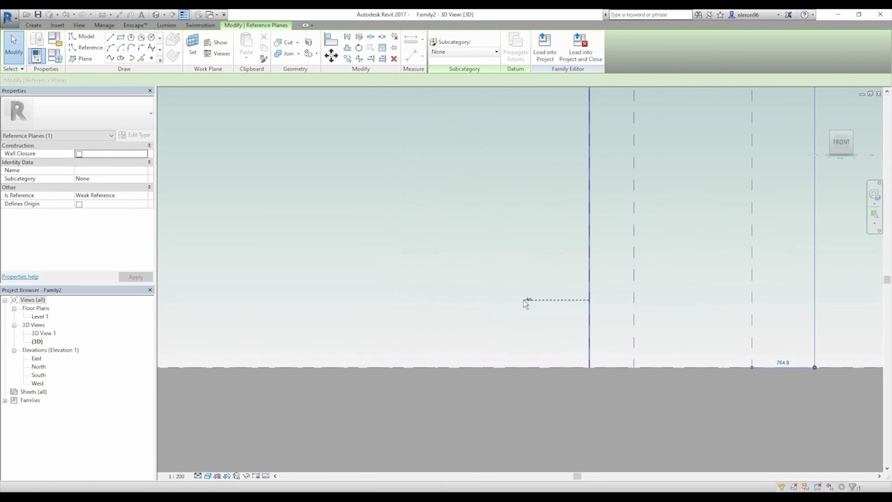
click(590, 297)
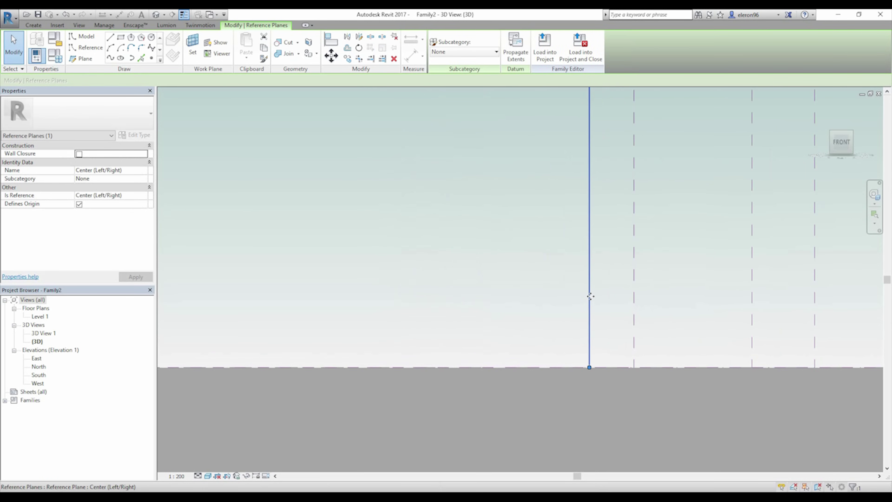
ctrl+drag(589, 295, 289, 288)
click(492, 295)
middle_drag(545, 308, 386, 336)
- Set the first reference plane right of the center plane to an offset of 1000 mm from it
click(476, 313)
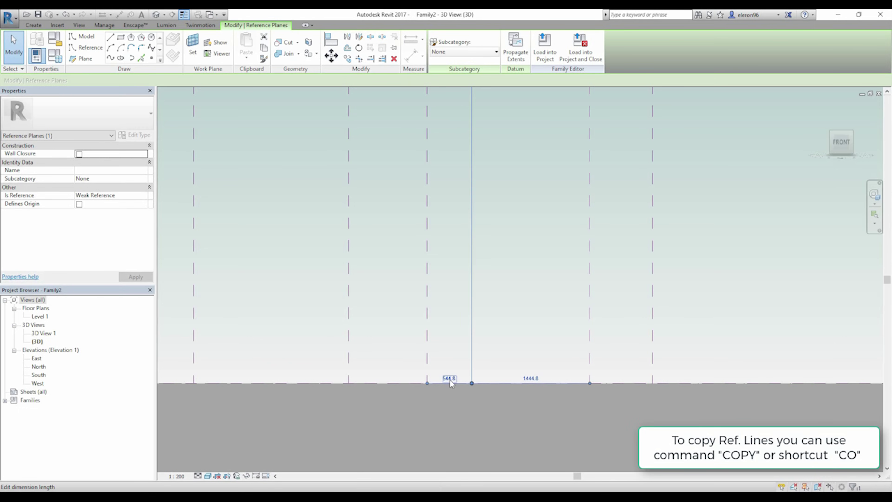
click(450, 380)
text(1000)
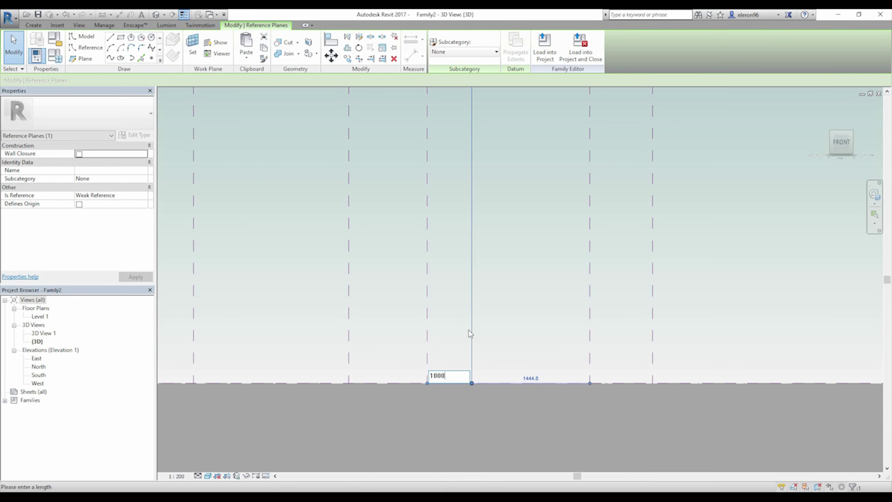
key(Return)
click(521, 312)
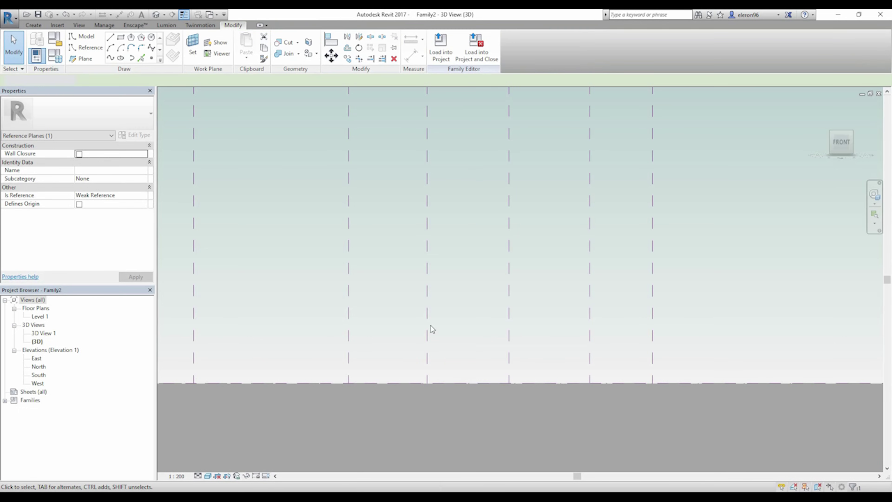
- Set the first reference plane left of the center plane to an offset of 1000 mm from it
click(348, 338)
click(387, 378)
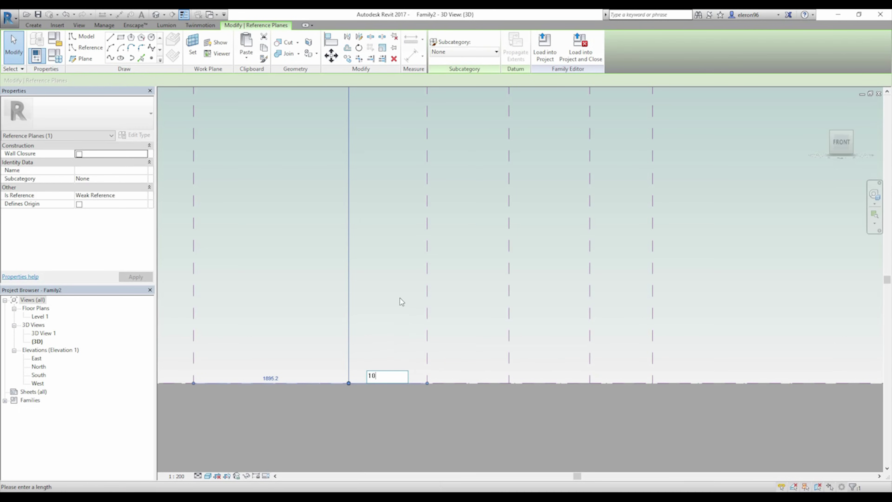
key(Return)
click(537, 333)
- Place the second plane on the right side 3000 mm from the first plane on that side
middle_drag(541, 341, 456, 336)
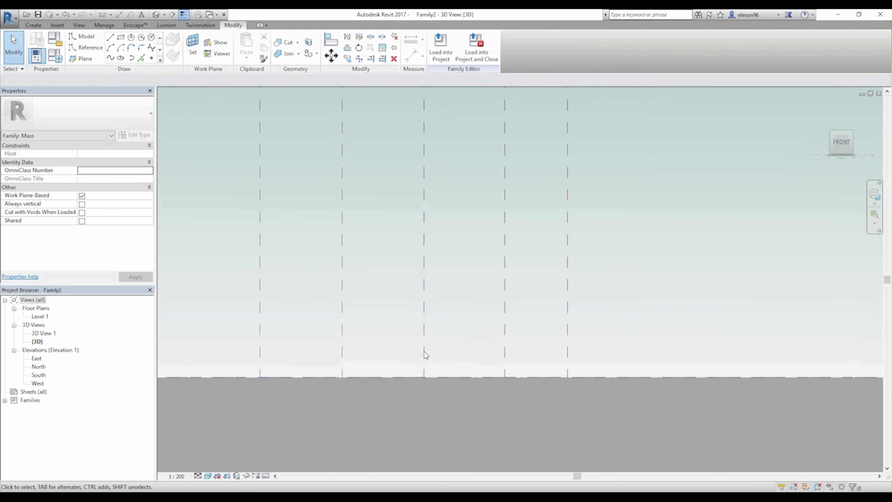
click(504, 343)
click(456, 371)
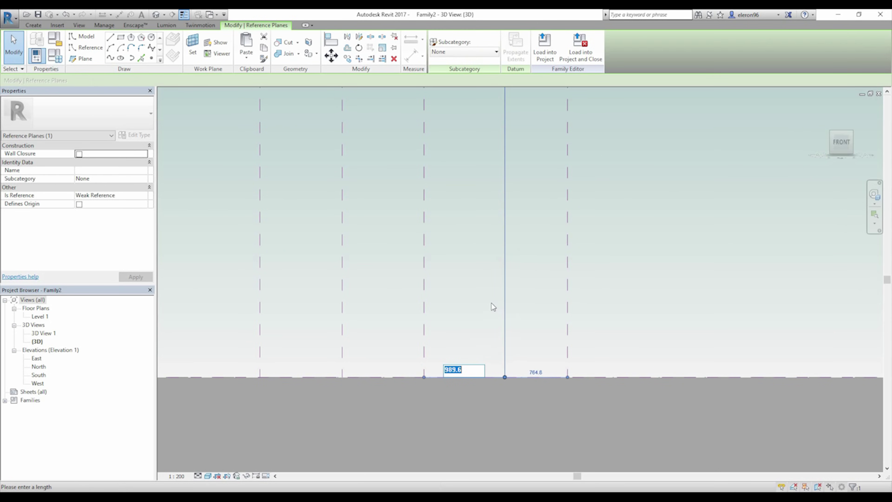
text(3000)
key(Return)
- Move the remaining right-side plane outside the 3000 mm plane and set their spacing to 500 mm
click(567, 323)
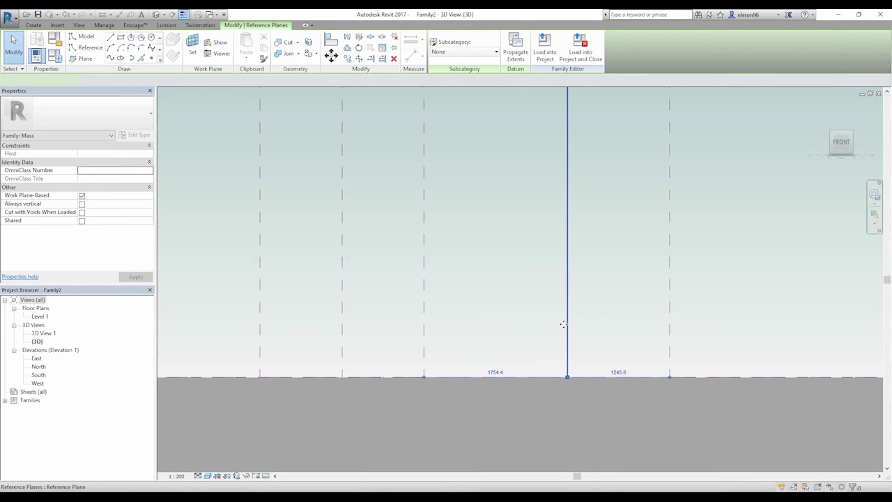
drag(568, 321, 701, 328)
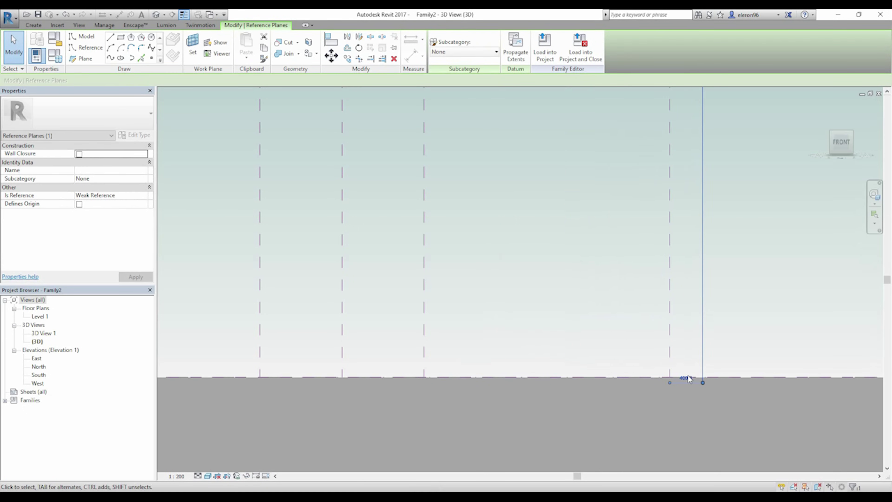
click(686, 373)
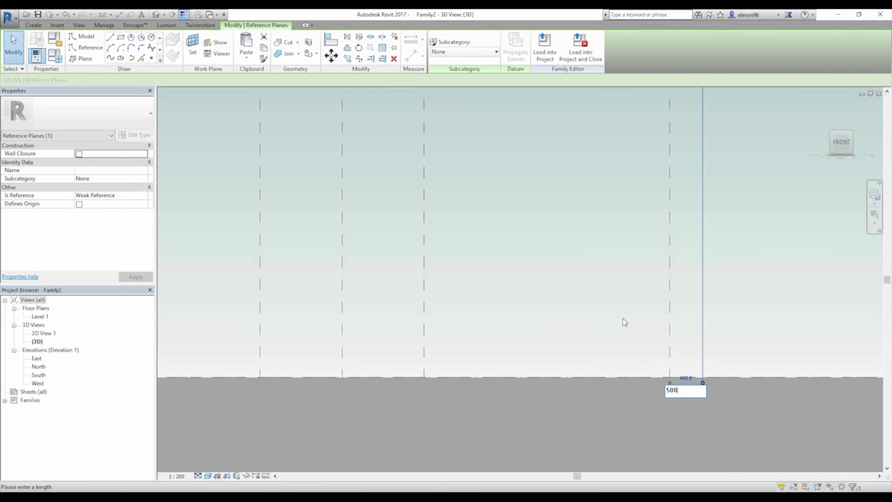
key(Return)
key(Escape)
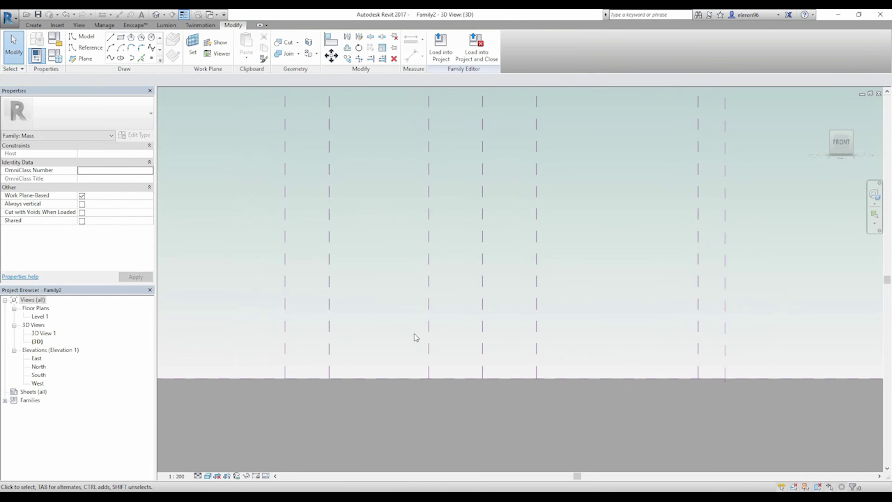
- Check the spacing between the reference planes on both sides of the center plane
middle_drag(416, 337, 502, 349)
click(589, 346)
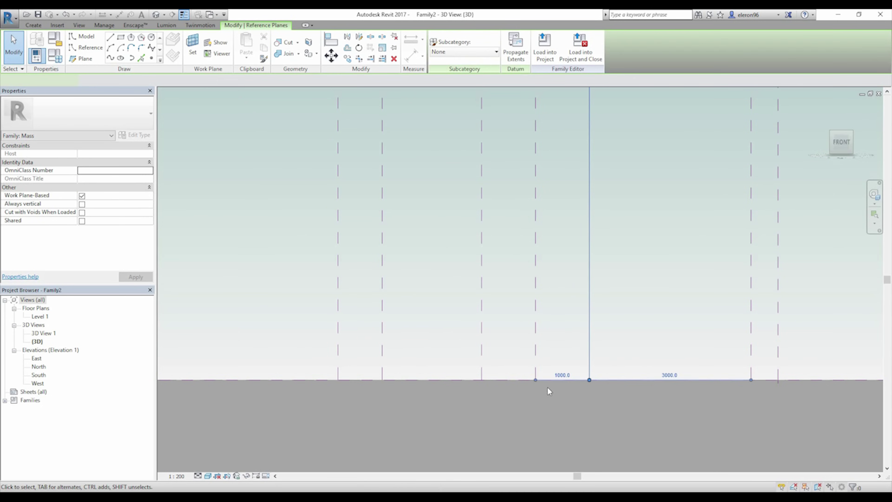
key(Escape)
click(483, 332)
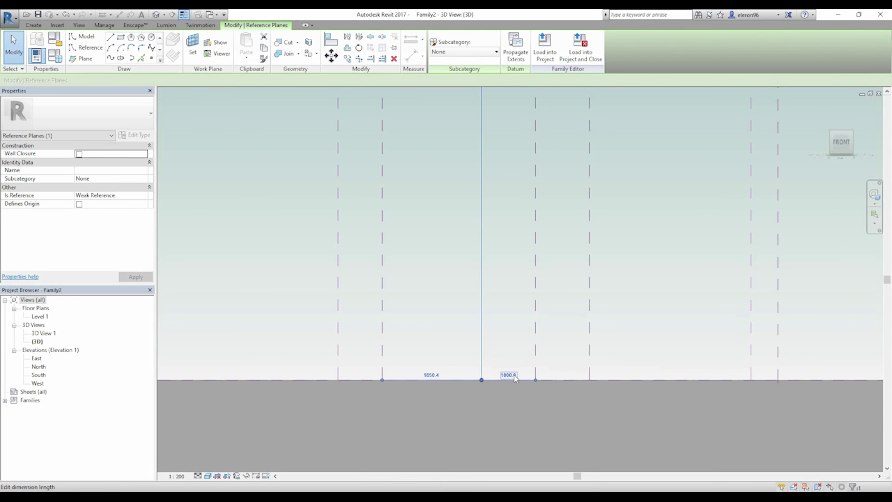
middle_drag(429, 327, 472, 339)
middle_drag(825, 351, 731, 343)
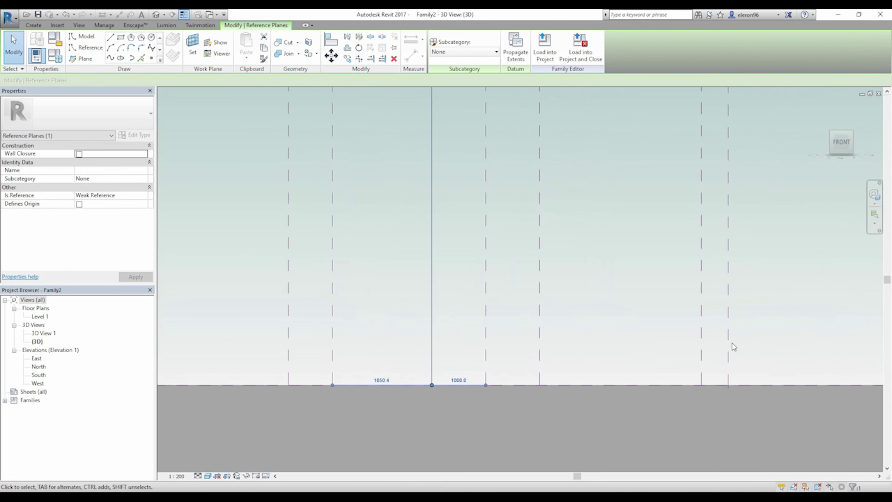
click(701, 343)
- Set the second reference plane on the left side to 3000 mm from the first plane on that side
middle_drag(362, 326, 470, 328)
click(439, 323)
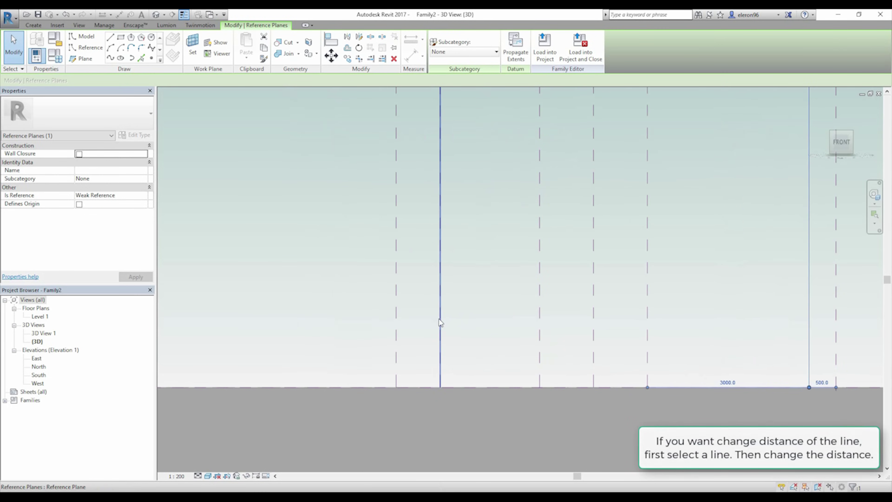
click(488, 381)
text(3)
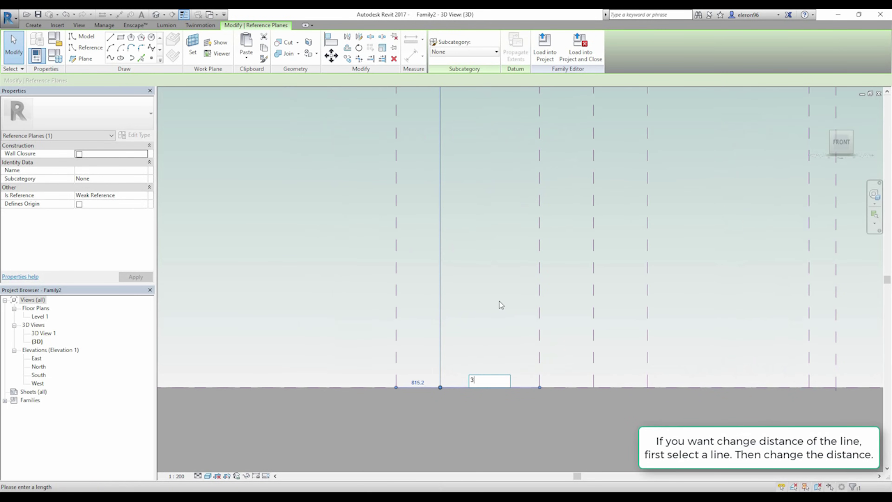
text(0000)
key(Return)
click(498, 301)
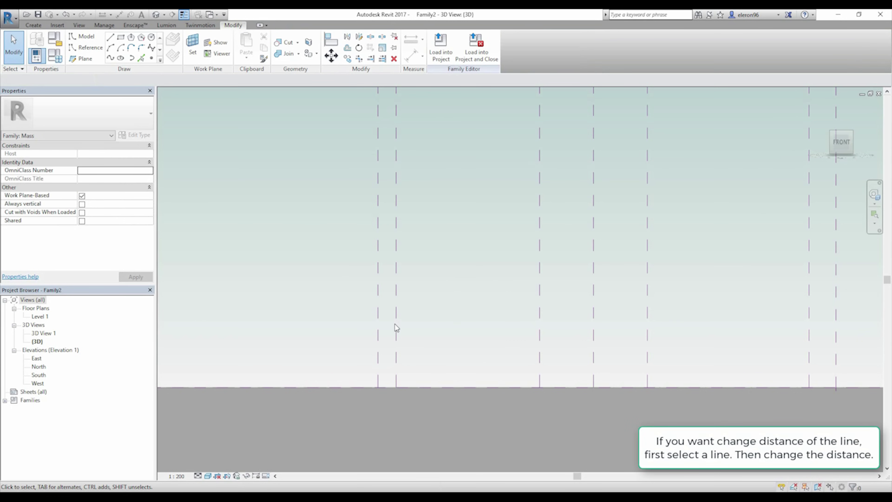
- Move the remaining left-side reference plane 500 mm outside the 3000 mm plane, making it the outermost one
click(397, 317)
drag(396, 317, 351, 317)
click(365, 382)
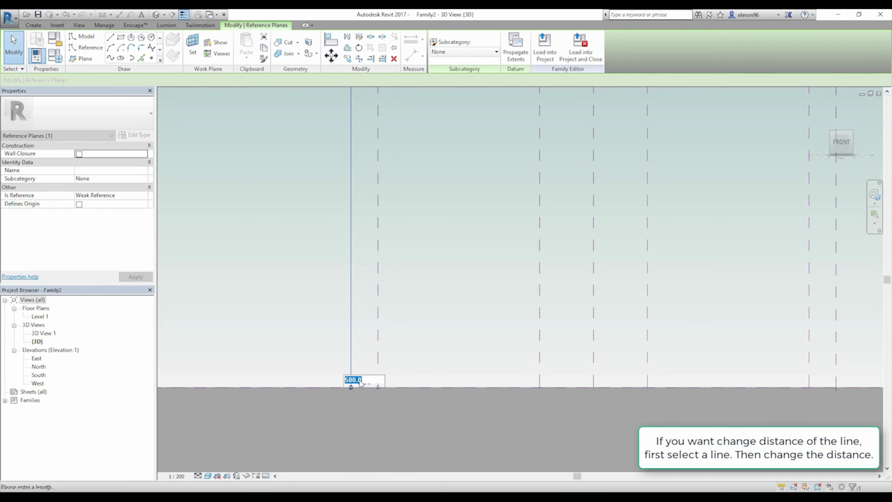
click(444, 339)
scroll(383, 362, down, 4)
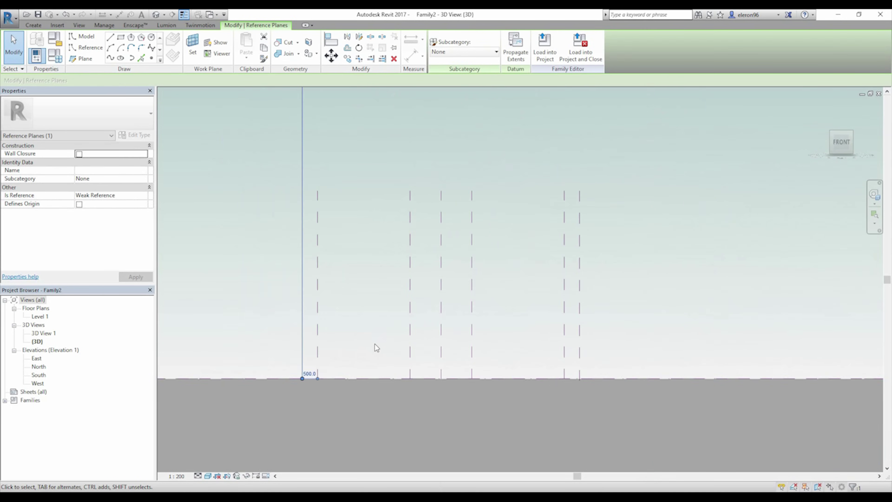
click(502, 324)
- Copy Level 1 upward to create a level at about 1095 mm, and copy that one to form another level above
middle_drag(443, 358, 500, 330)
scroll(424, 350, up, 2)
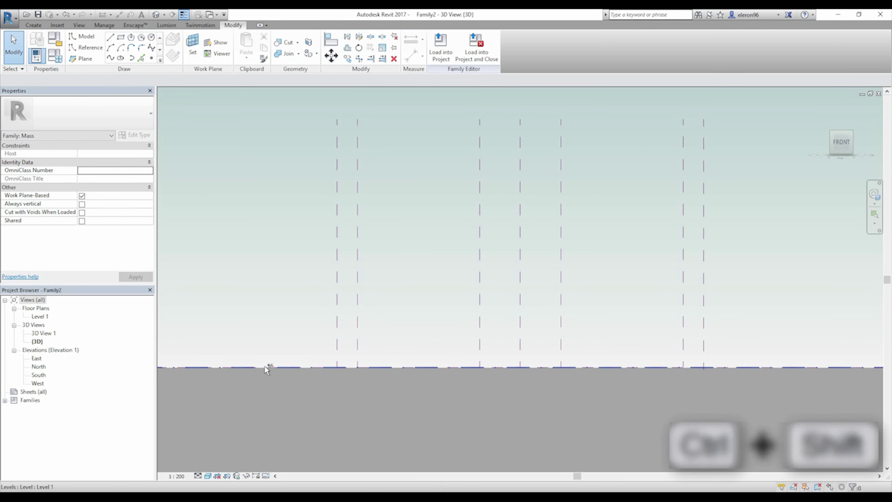
ctrl+shift+drag(264, 366, 280, 324)
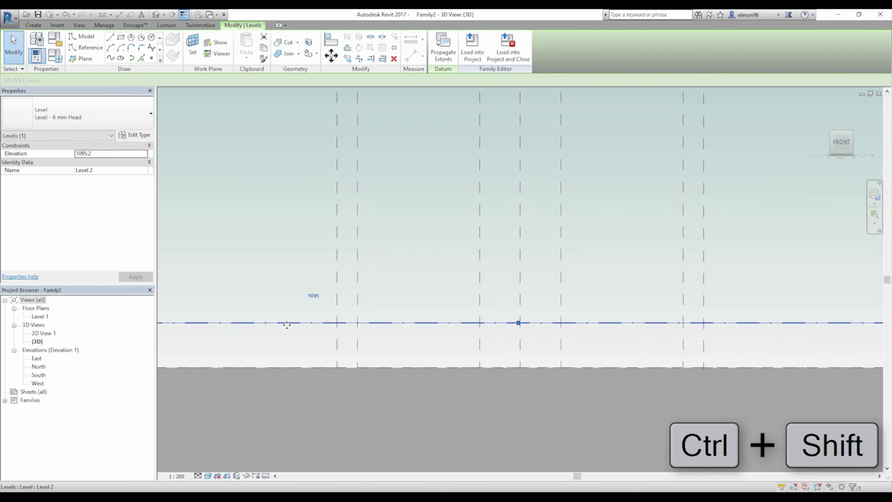
mouse_move(288, 254)
ctrl+shift+mouse_down()
mouse_move(289, 246)
mouse_move(288, 258)
ctrl+shift+mouse_up()
click(289, 300)
- Set the elevation of Level 2 to 1500 mm
click(298, 322)
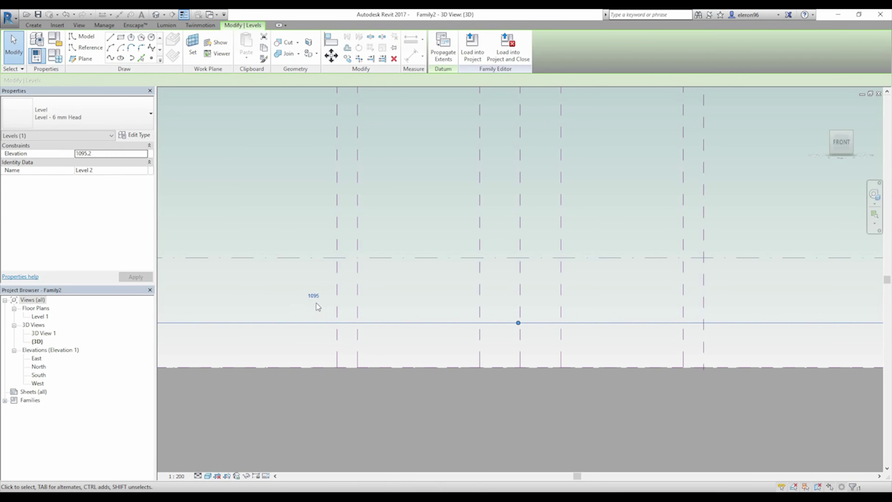
middle_drag(382, 355, 402, 352)
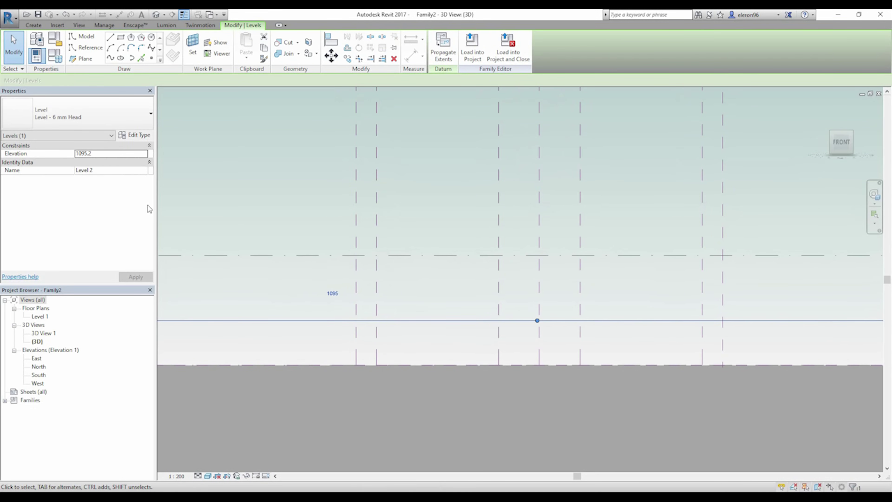
click(109, 155)
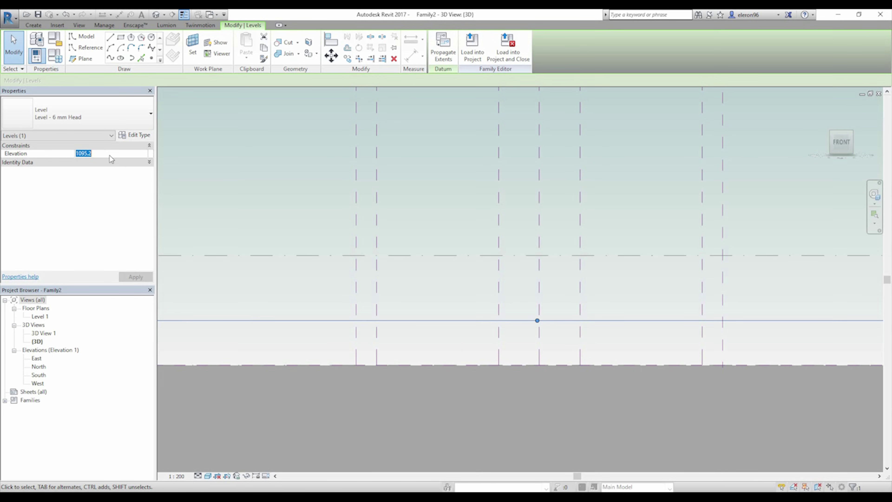
text(1500)
click(255, 201)
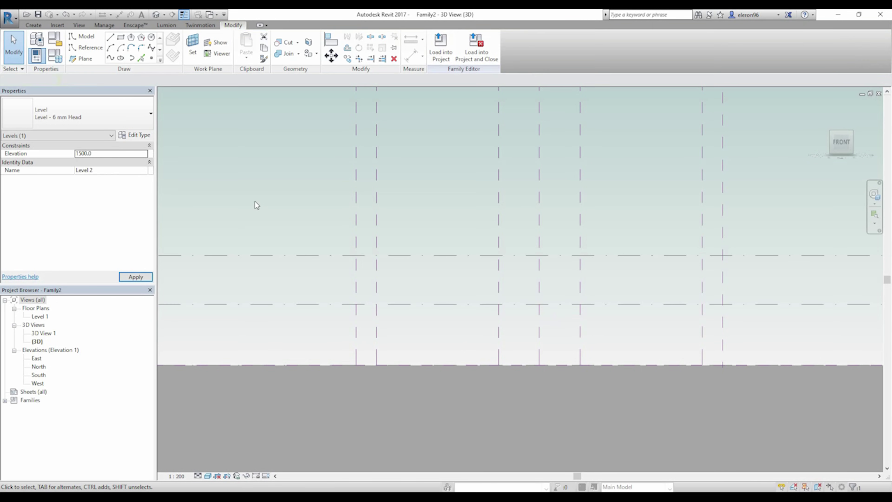
- Set the elevation of Level 3, the uppermost level, to 2800 mm
click(331, 256)
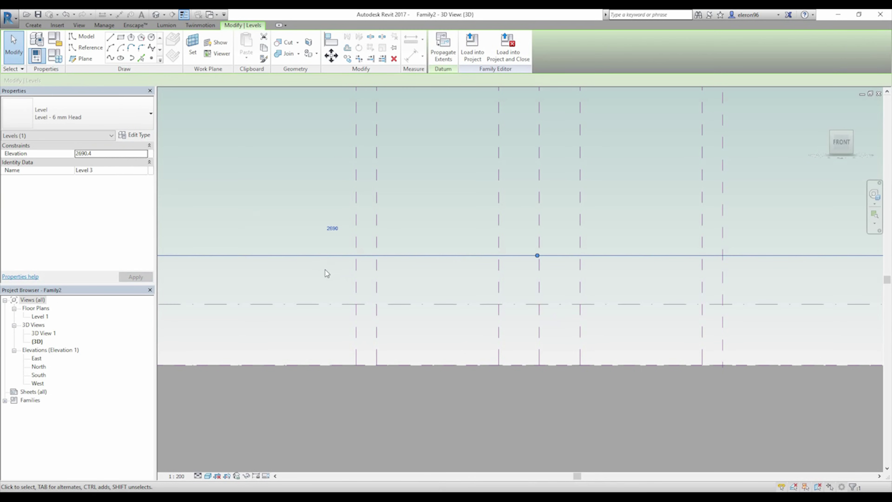
click(121, 154)
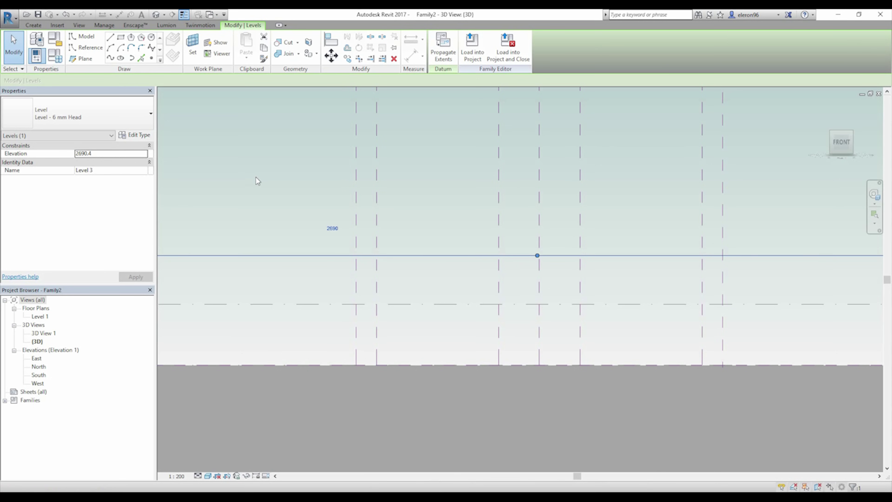
click(100, 155)
text(280)
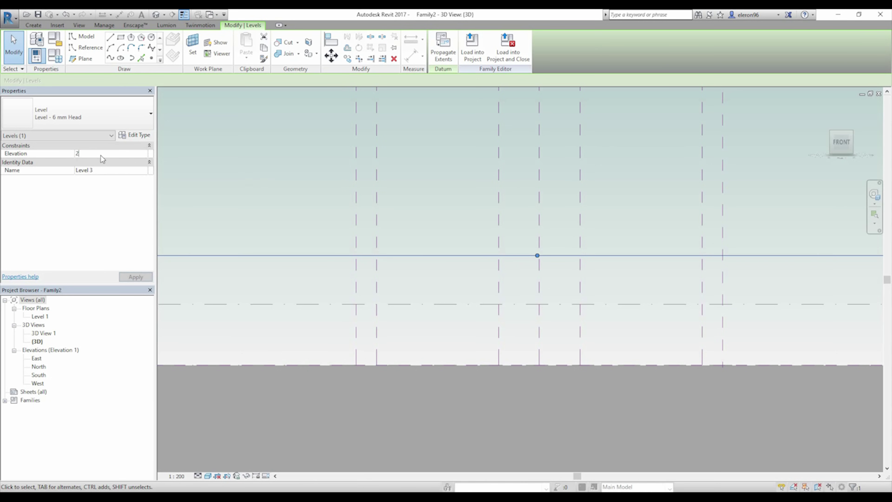
click(223, 193)
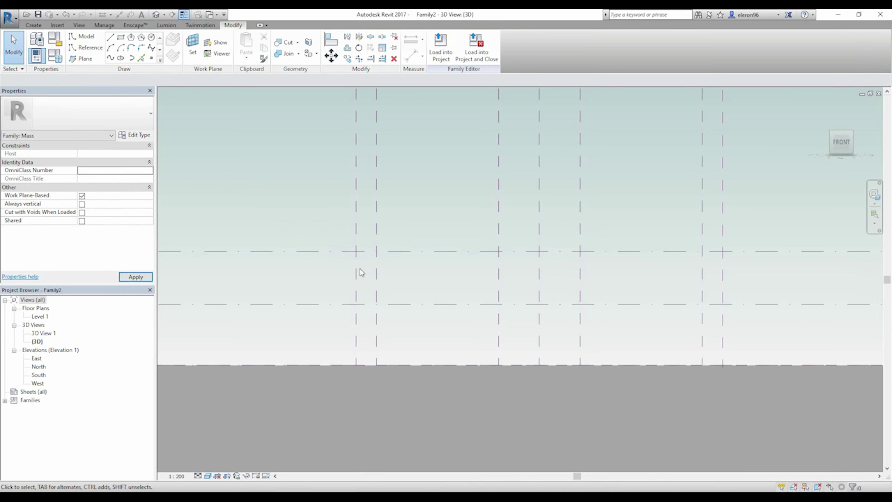
middle_drag(459, 278, 371, 286)
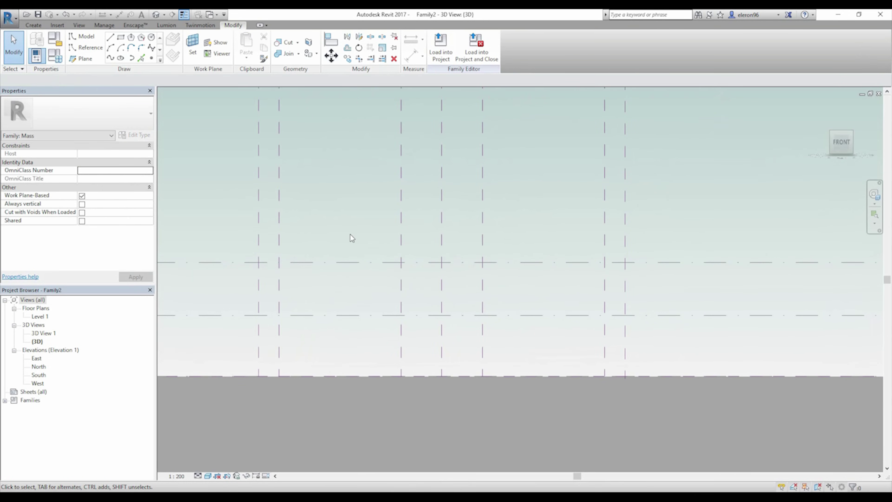
middle_drag(648, 308, 679, 313)
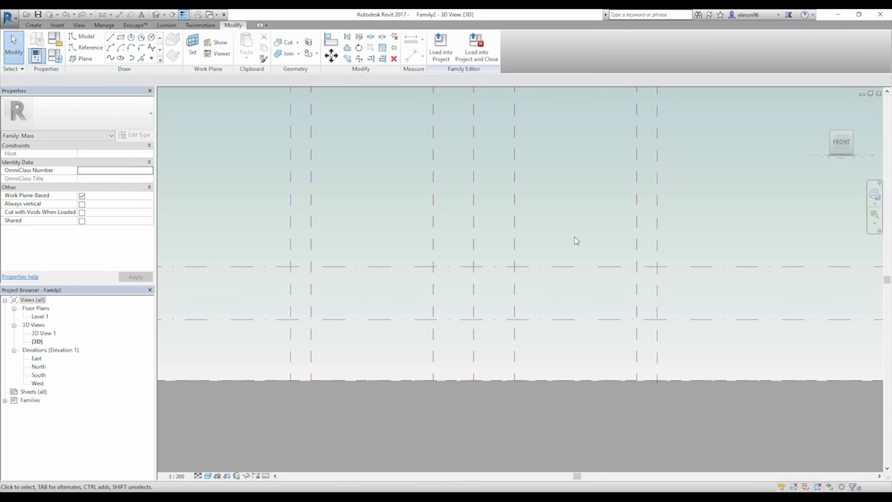
- Set the Center (Front/Back) reference plane as the active work plane
shift+middle_drag(580, 239, 521, 351)
scroll(578, 311, down, 2)
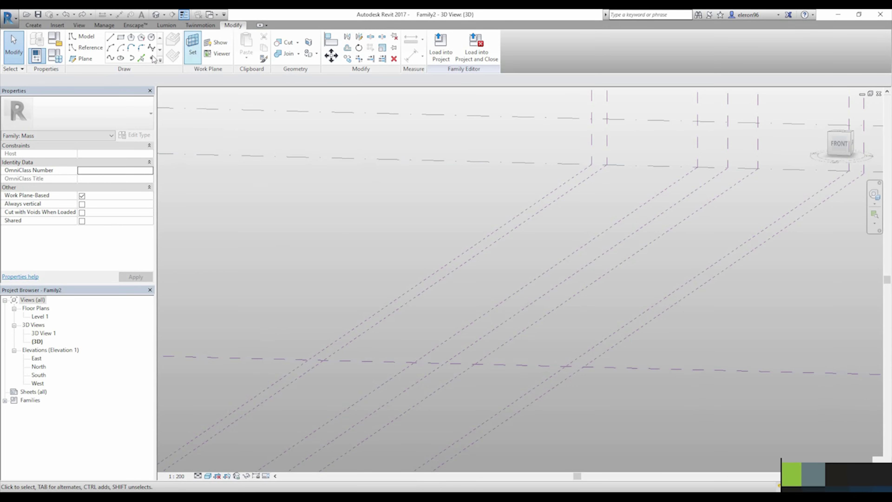
click(192, 46)
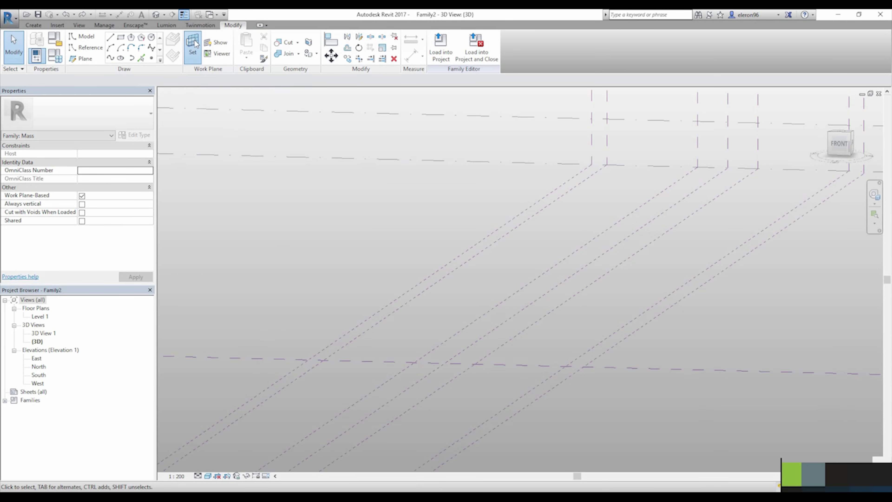
click(243, 353)
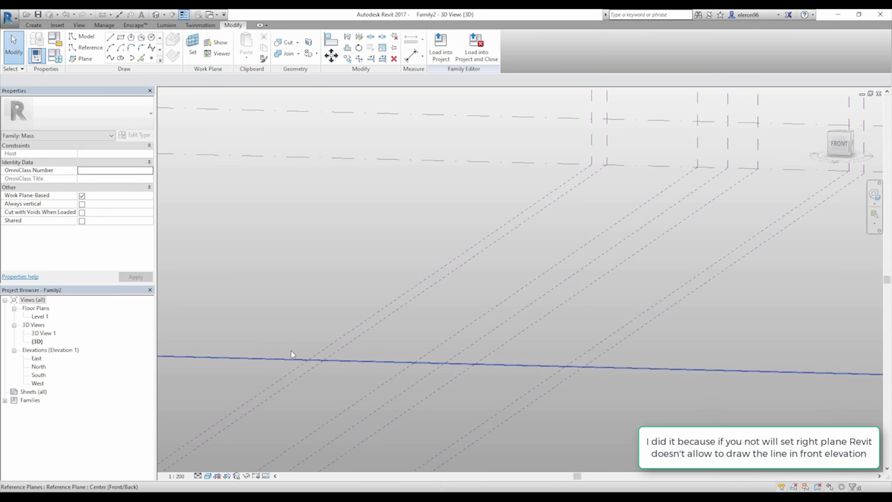
- In the front view, draw a symmetric control-point spline between the two 3000 mm planes on Level 1, with control points at the Level 2 and 3 intersections
click(840, 144)
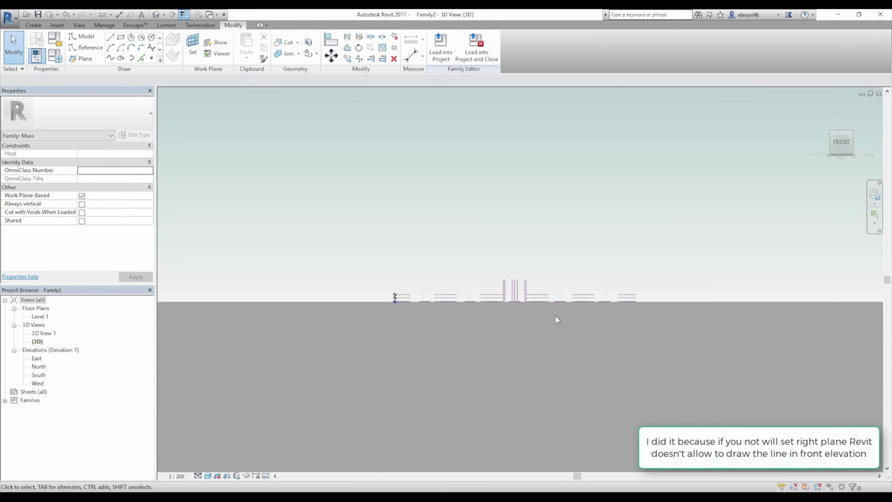
middle_drag(555, 315, 560, 368)
scroll(523, 356, up, 7)
scroll(491, 328, up, 3)
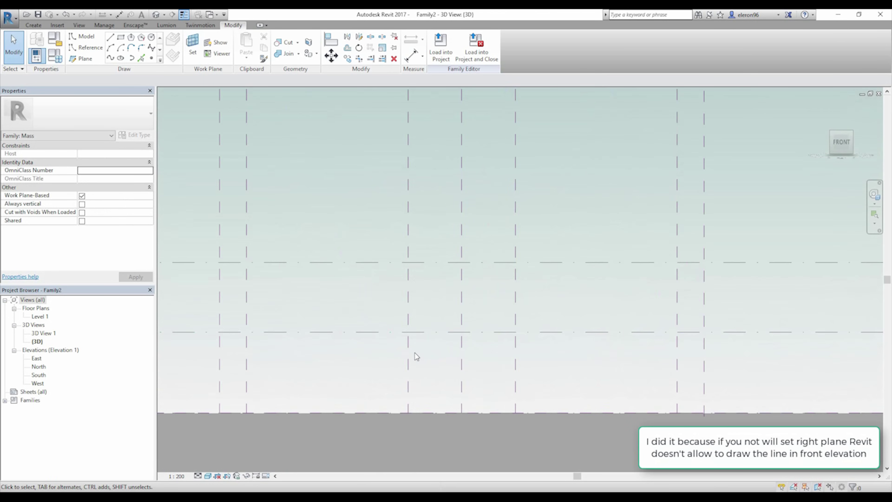
click(152, 49)
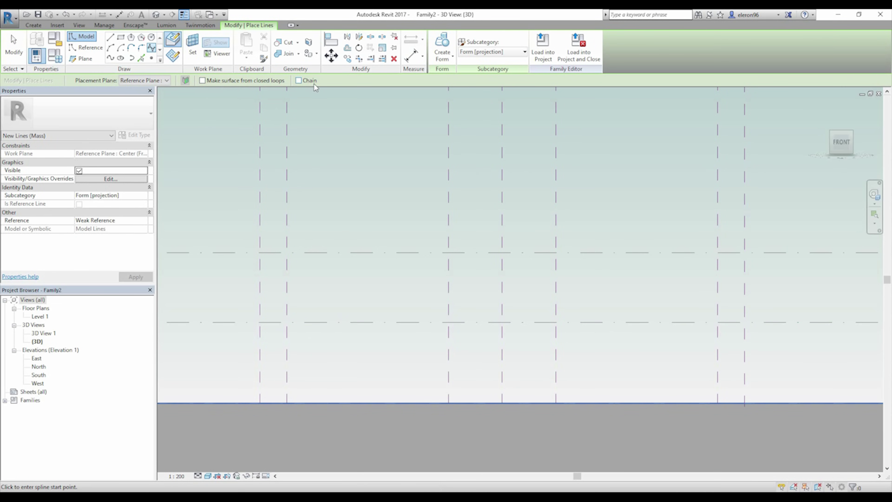
click(287, 403)
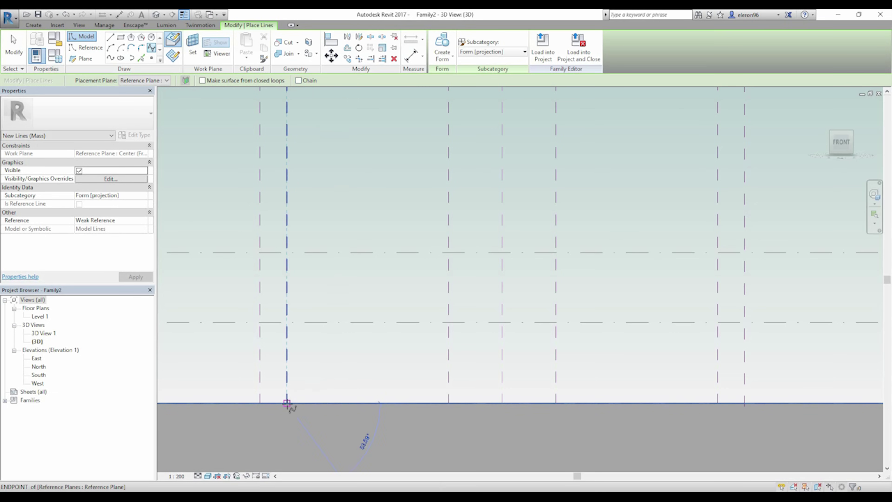
click(260, 322)
click(287, 252)
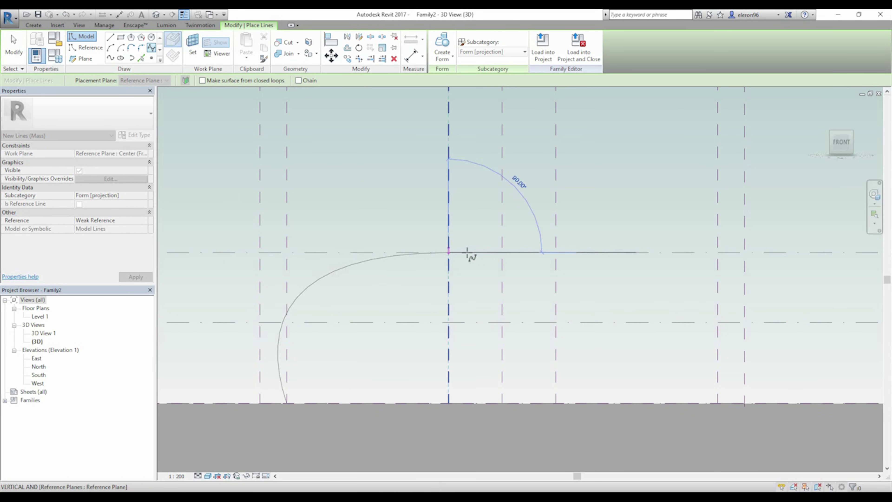
click(506, 253)
click(556, 252)
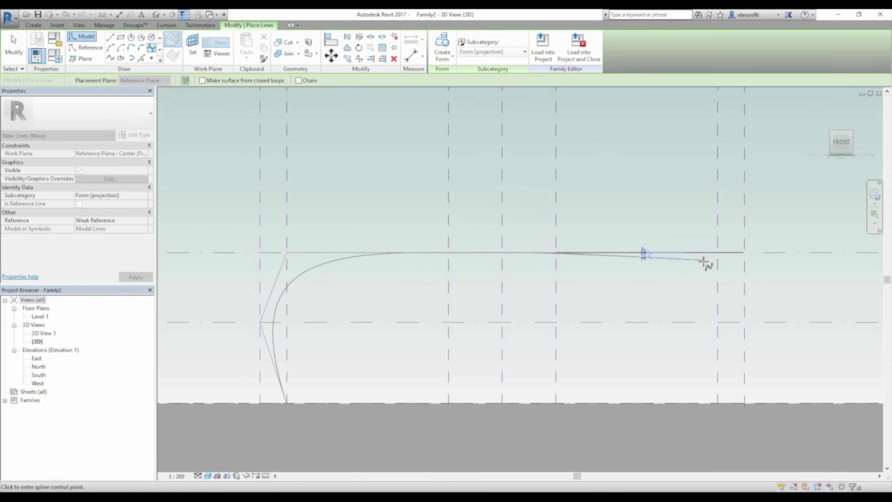
click(717, 253)
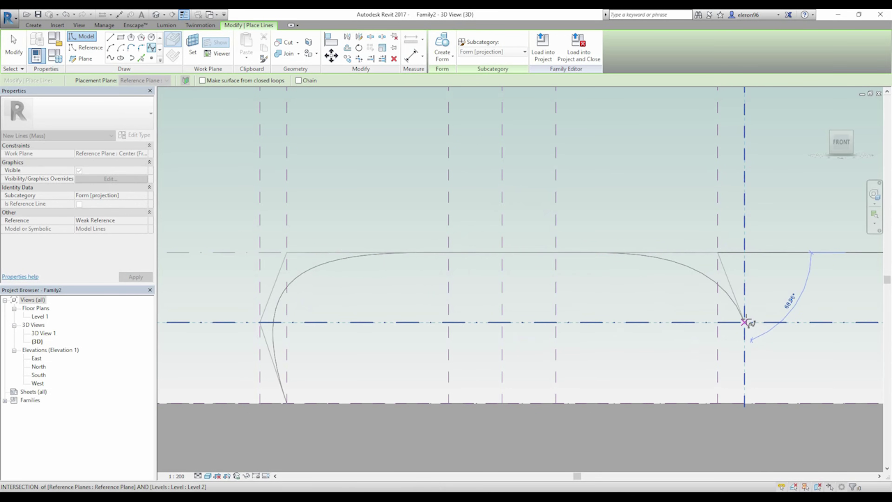
click(745, 322)
click(717, 403)
right_click(624, 358)
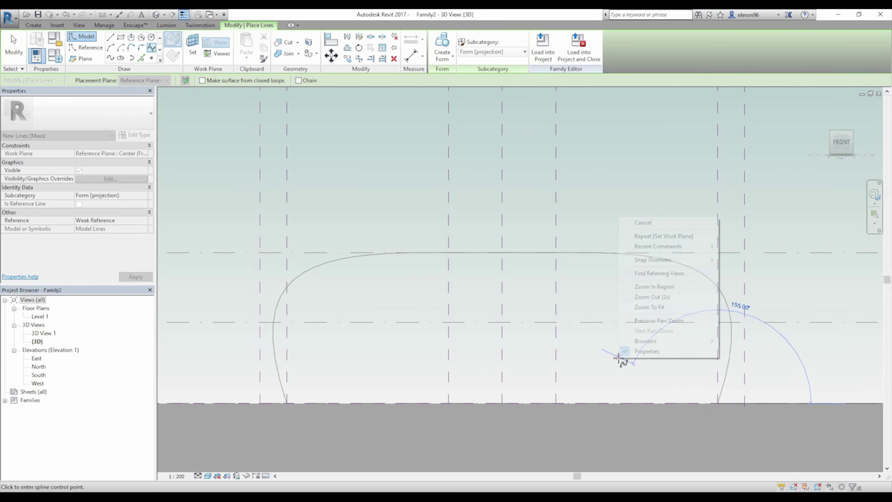
click(643, 222)
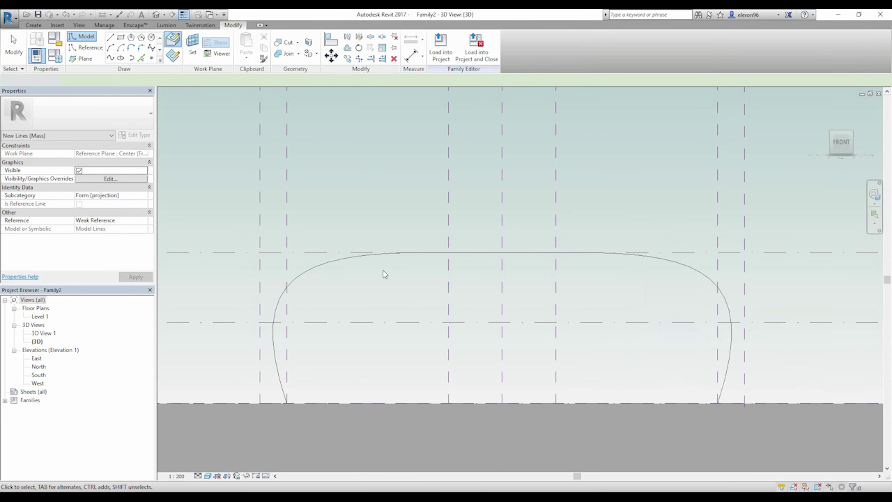
- Try to pull the spline's middle control point down below Level 3, and undo the move
click(356, 261)
drag(502, 252, 502, 283)
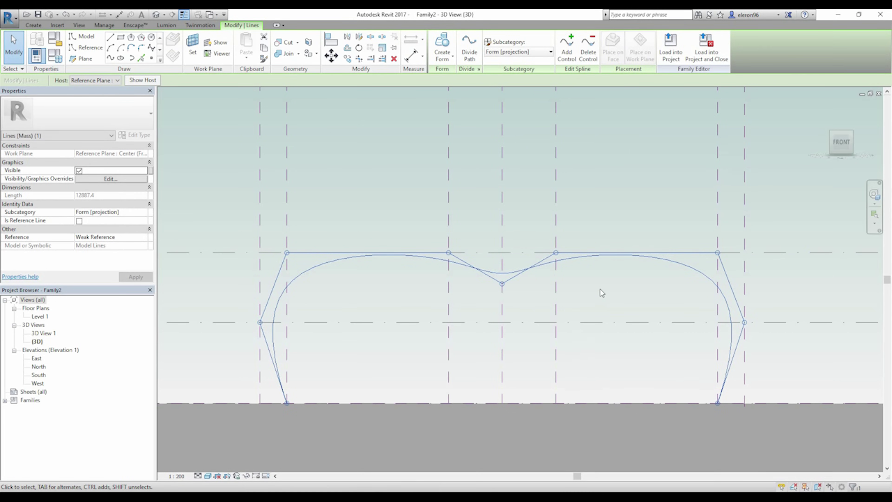
key(ctrl+z)
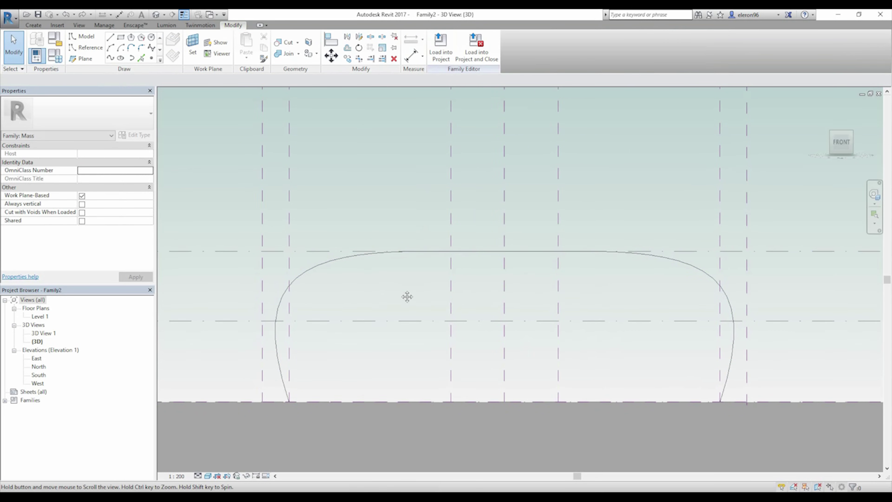
- Draw a spline through ten points placed along the existing arch curve, from its left base end to its right base end
middle_drag(406, 297, 398, 292)
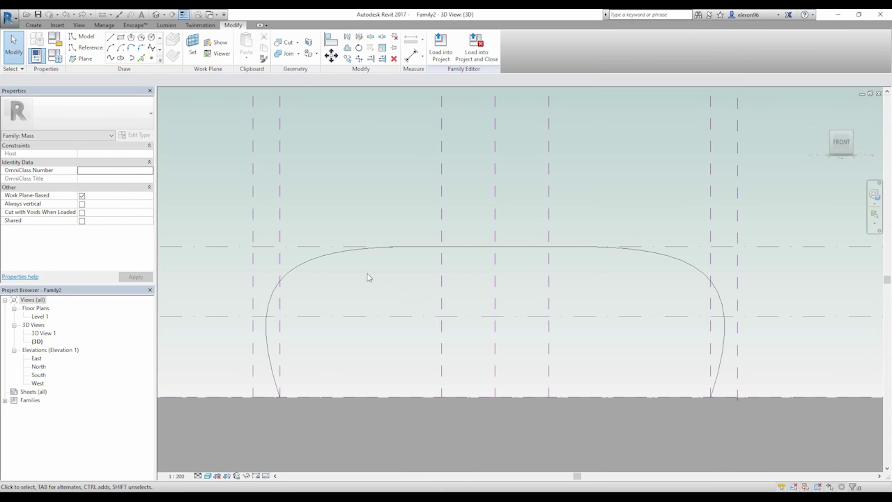
click(82, 36)
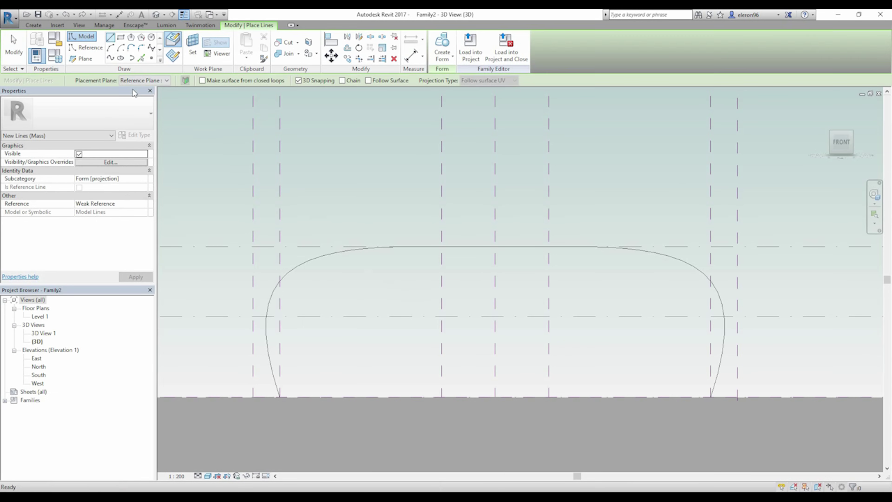
click(110, 59)
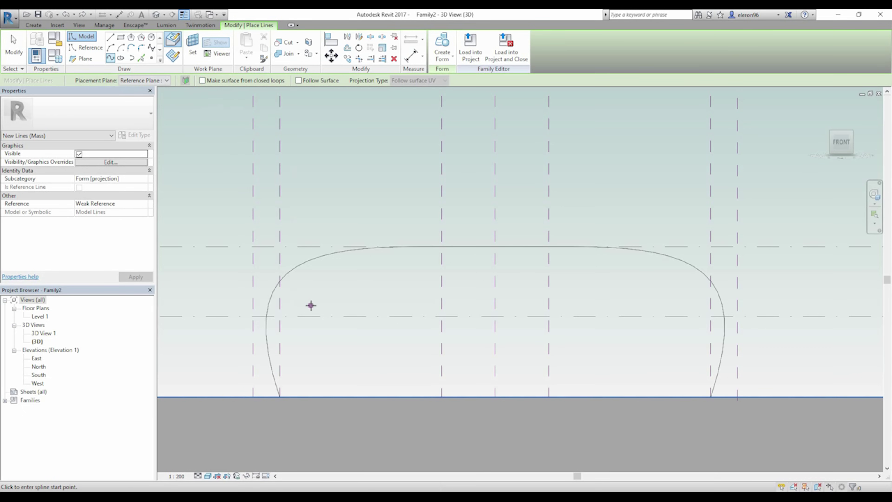
click(279, 396)
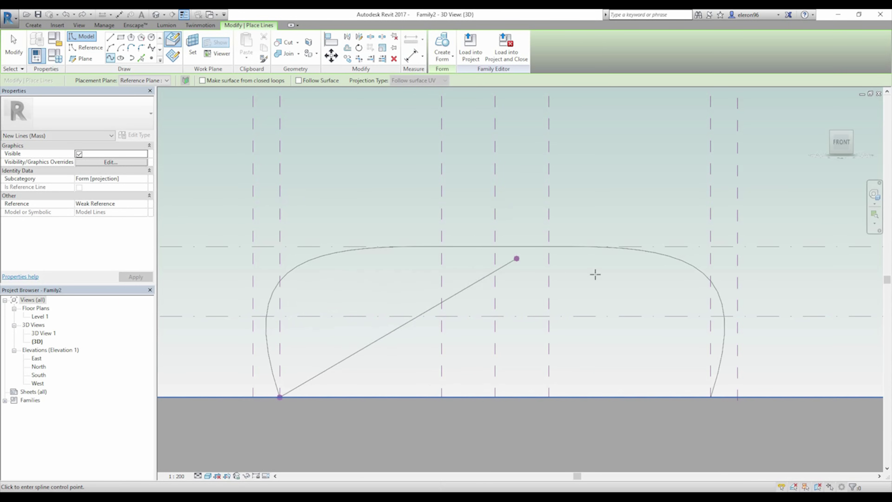
click(268, 358)
click(272, 292)
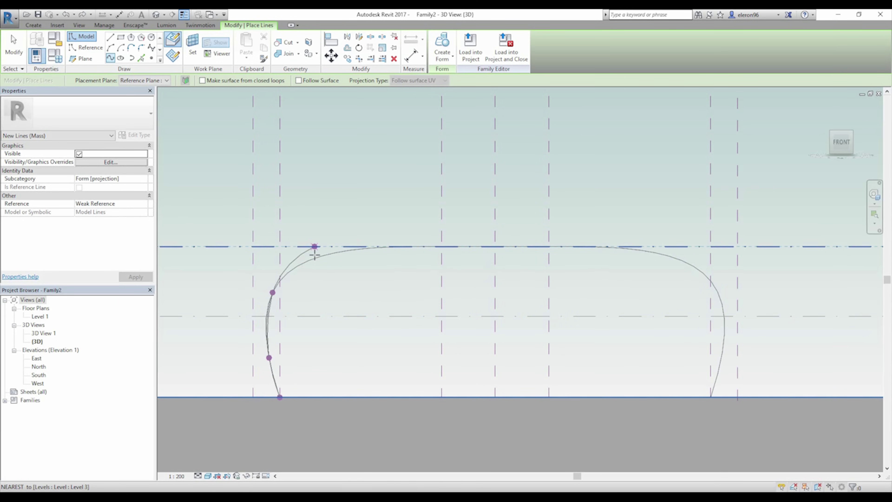
click(313, 264)
click(315, 258)
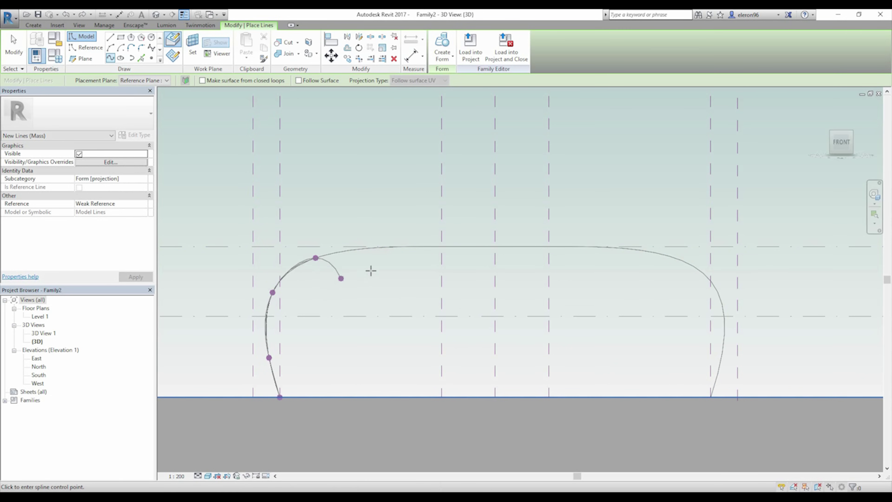
click(465, 246)
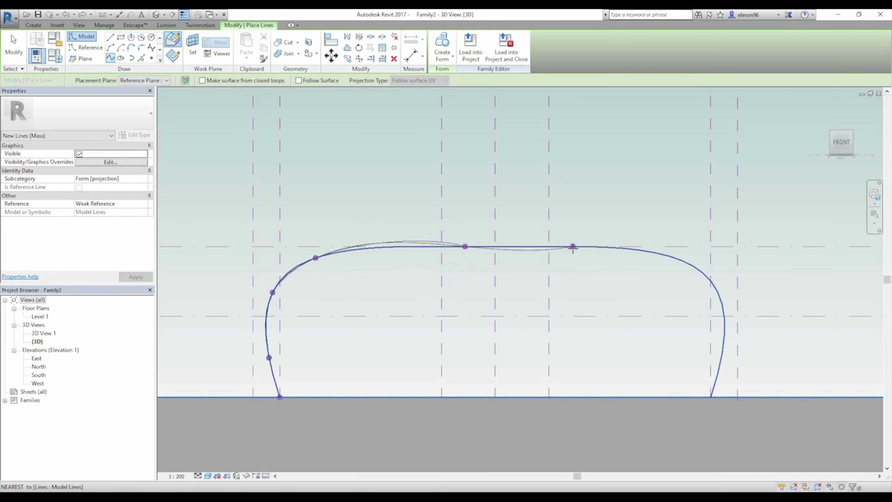
click(671, 257)
click(714, 286)
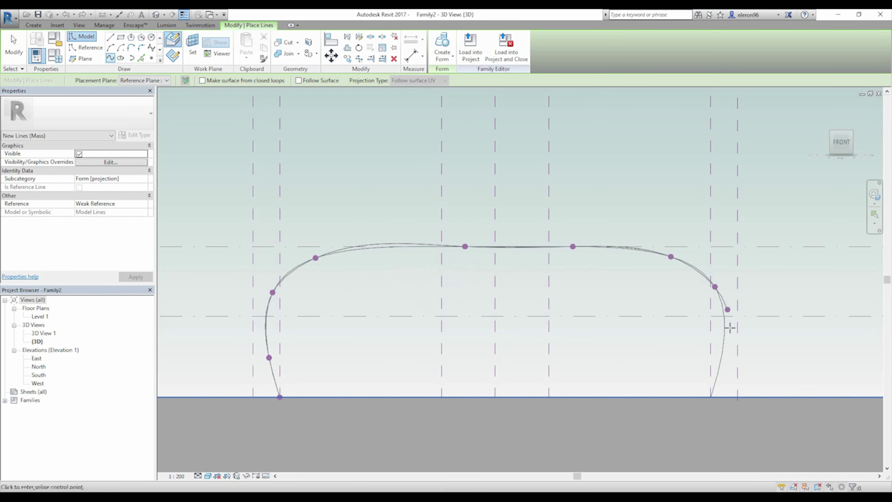
click(724, 338)
click(709, 397)
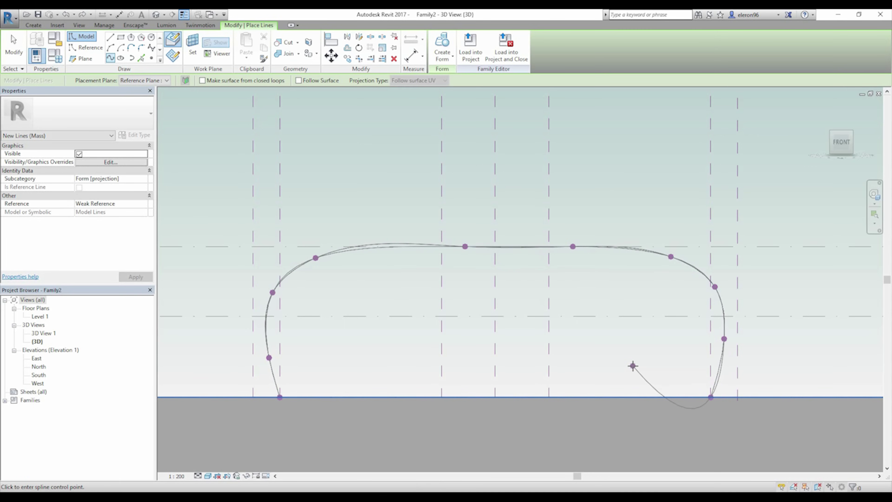
key(Escape)
key(Escape)
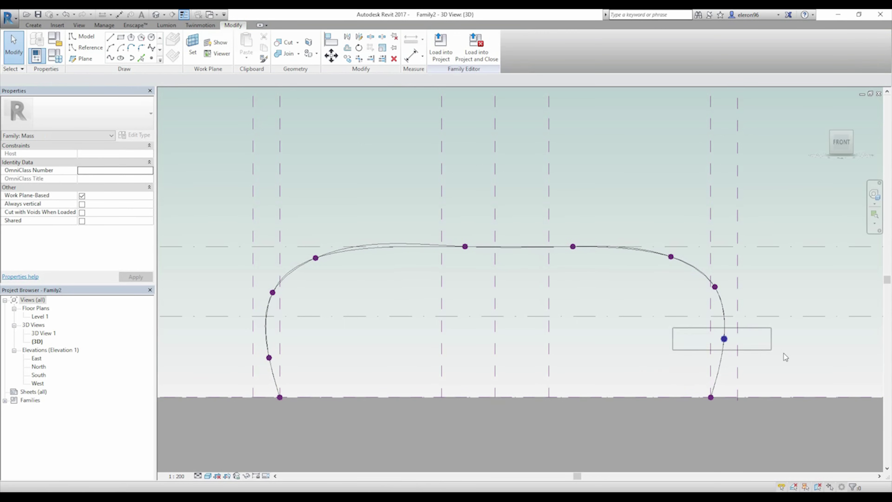
- Set the Normalized Curve Parameter of the lowest hosted reference point on the arch's right side, just above the base end, to 0.9
click(698, 350)
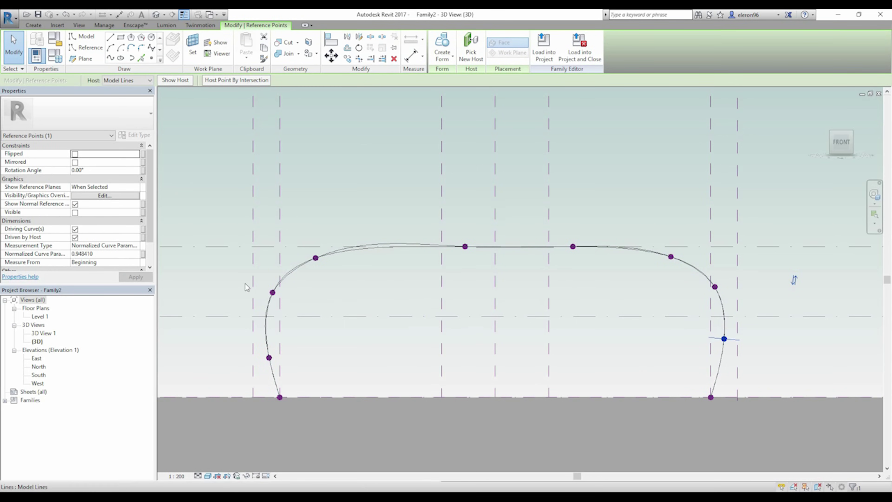
click(118, 254)
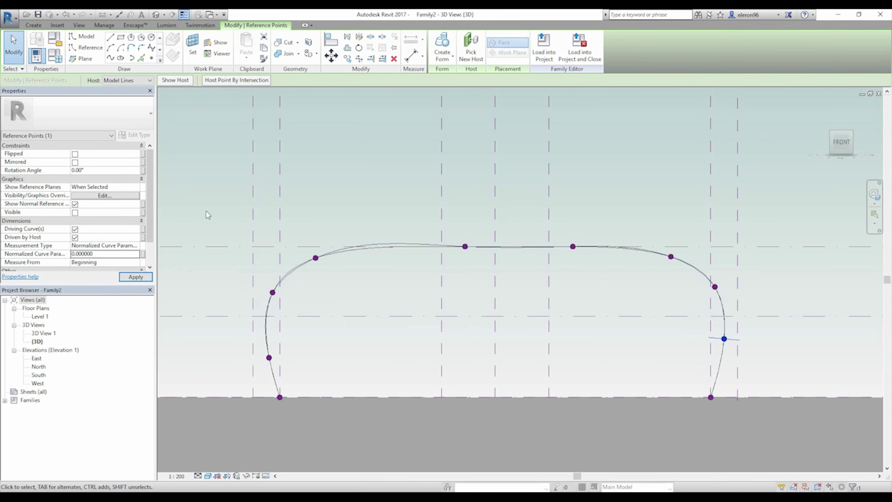
click(514, 287)
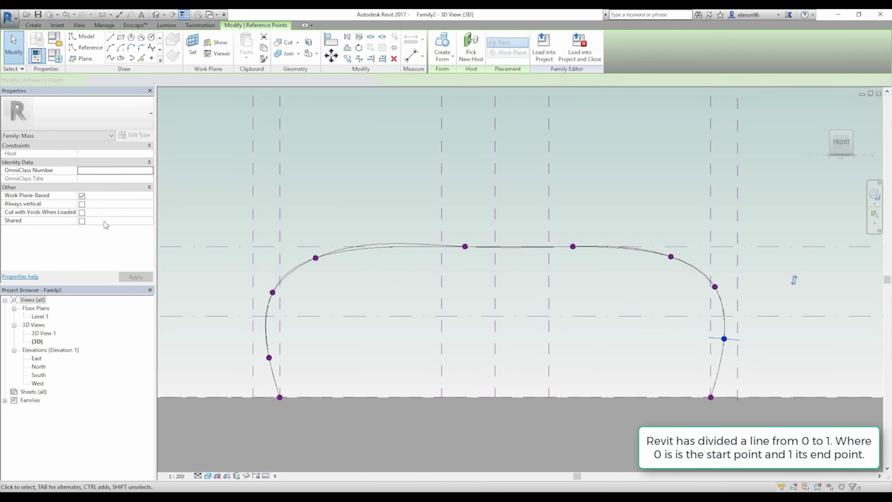
click(107, 253)
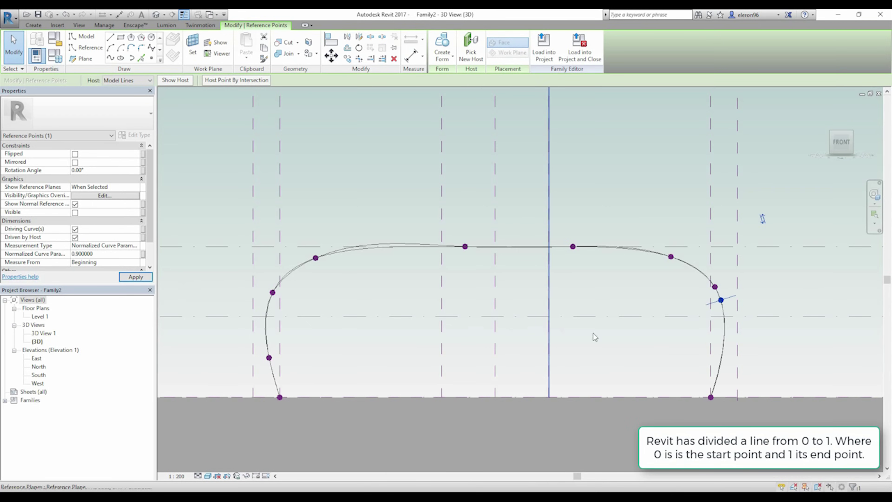
- Set the Normalized Curve Parameter of the next two hosted points up the arch's right side to 0.8 and 0.7
click(762, 264)
drag(726, 277, 726, 276)
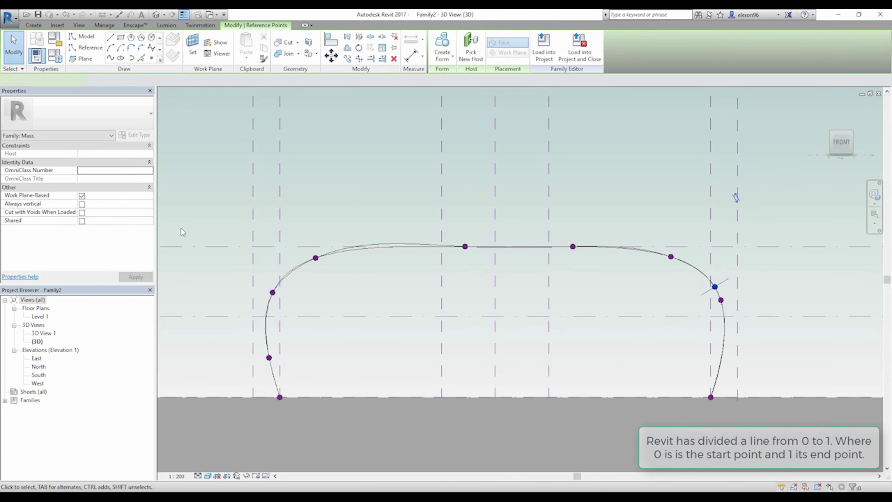
click(101, 258)
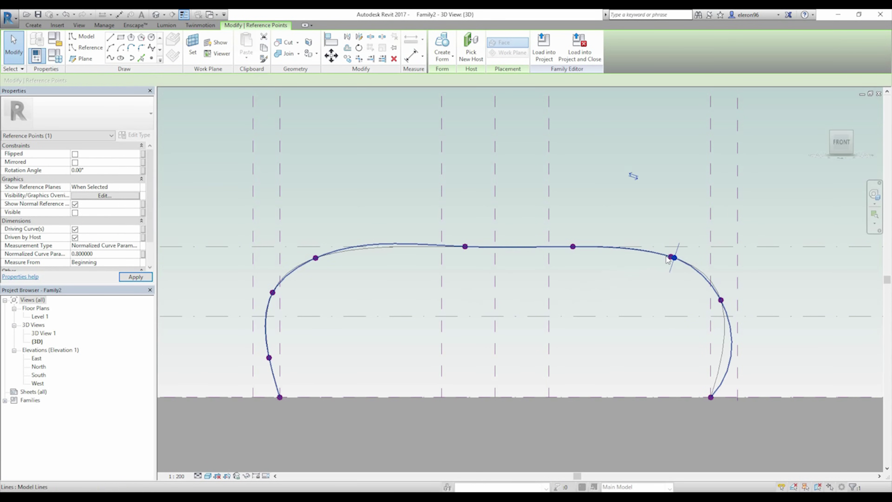
click(671, 256)
click(101, 256)
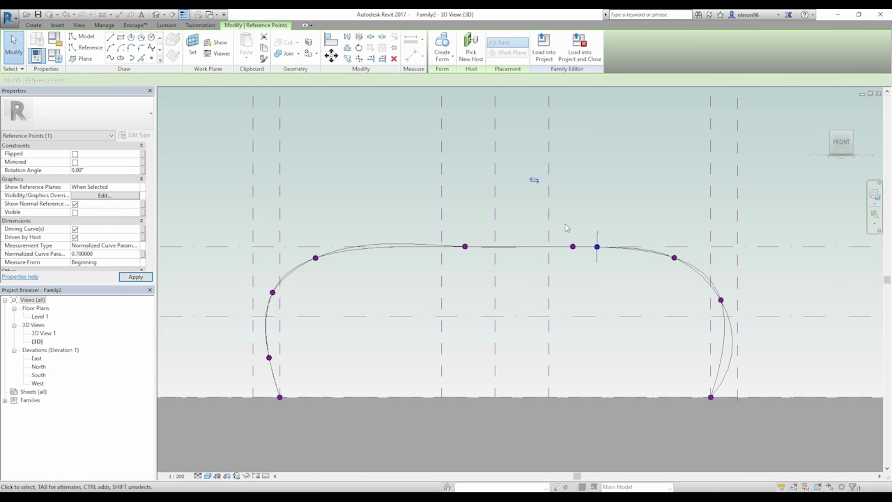
- Set the Normalized Curve Parameter of the arch's two flat-top points to 0.6 for the right one and 0.5 for the left one
drag(565, 218, 586, 259)
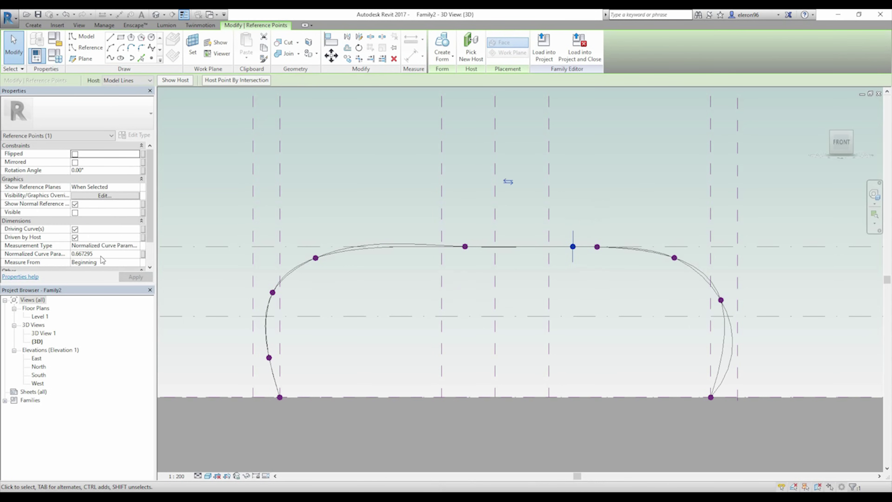
click(103, 256)
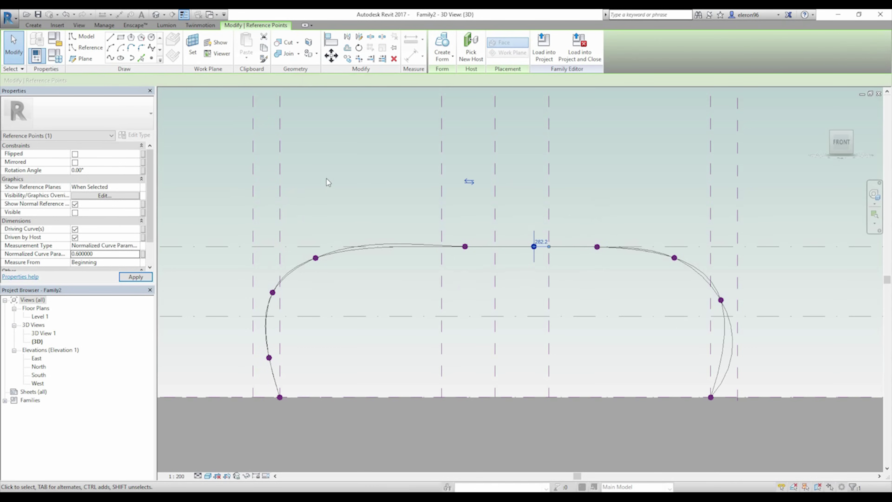
drag(456, 219, 488, 267)
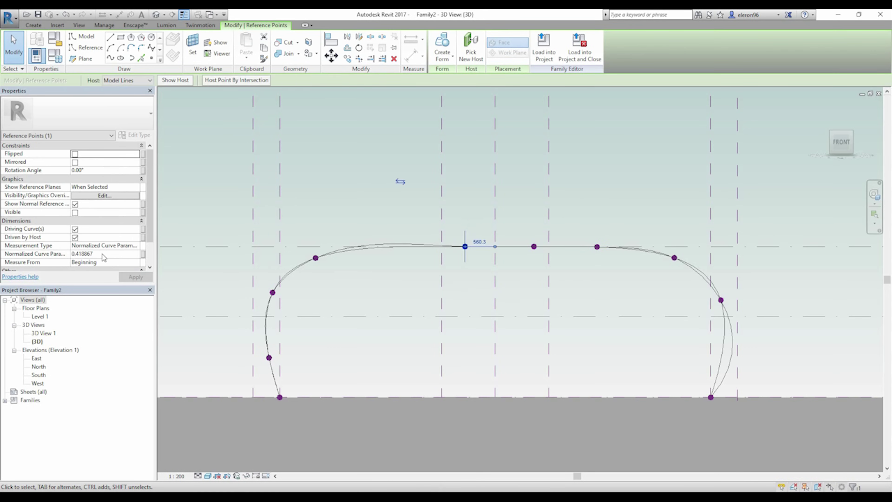
click(103, 254)
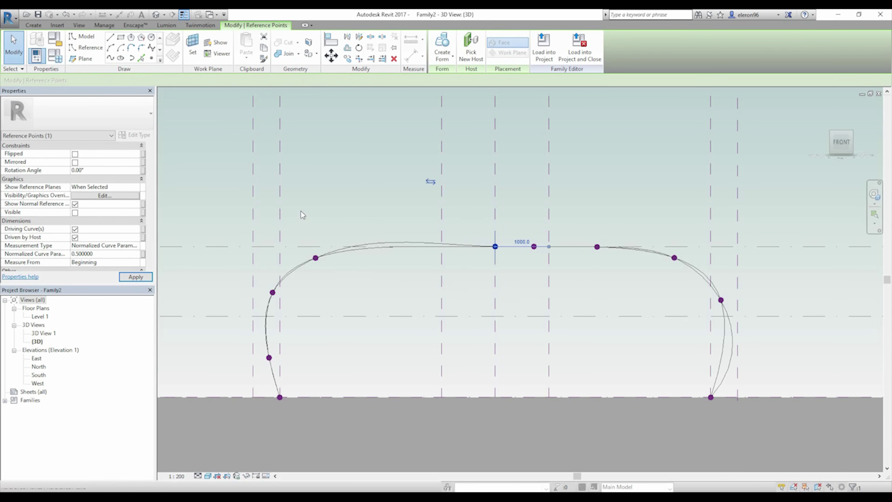
- Set the Normalized Curve Parameter of the three points on the arch's left side, from top to bottom, to 0.4, 0.3 and 0.2
drag(290, 218, 333, 283)
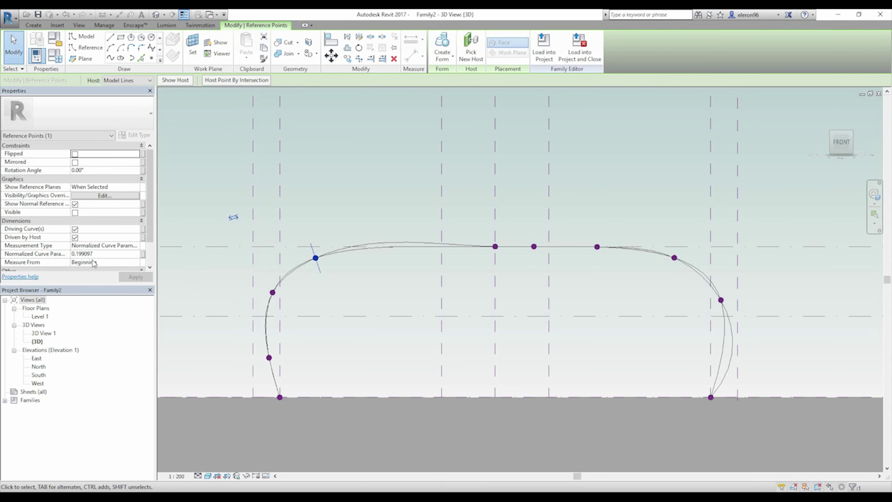
click(105, 254)
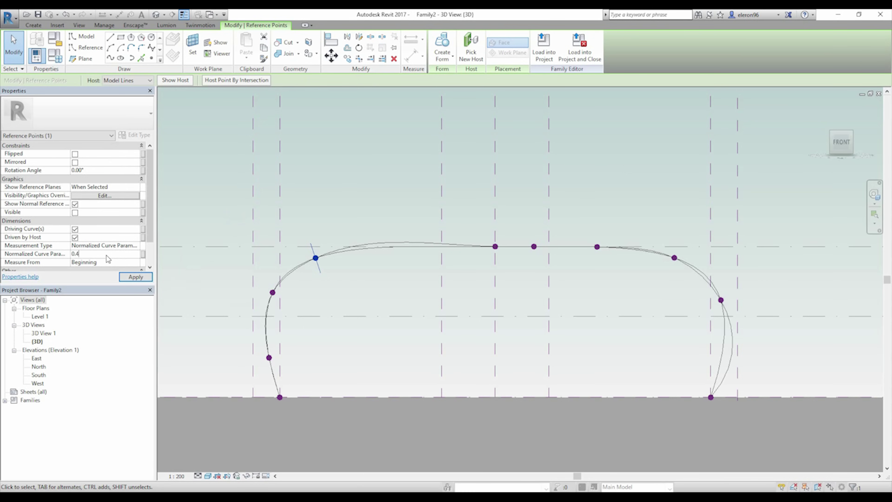
key(Escape)
drag(294, 212, 186, 323)
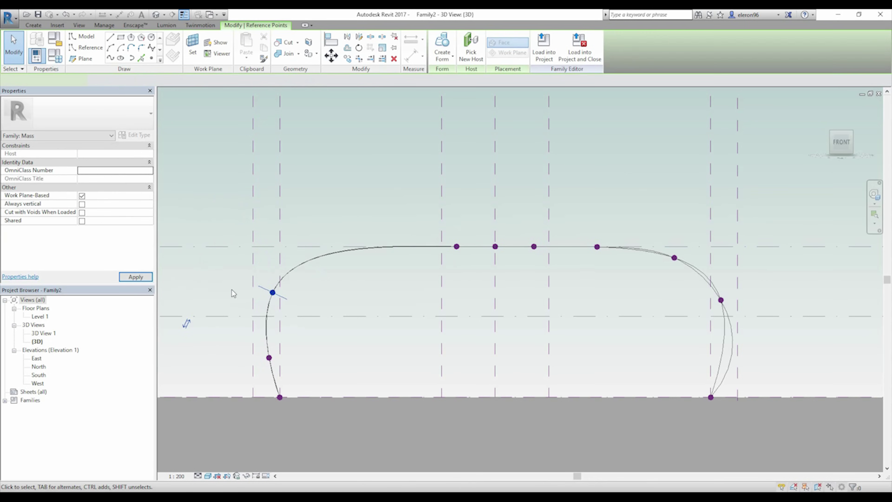
click(115, 254)
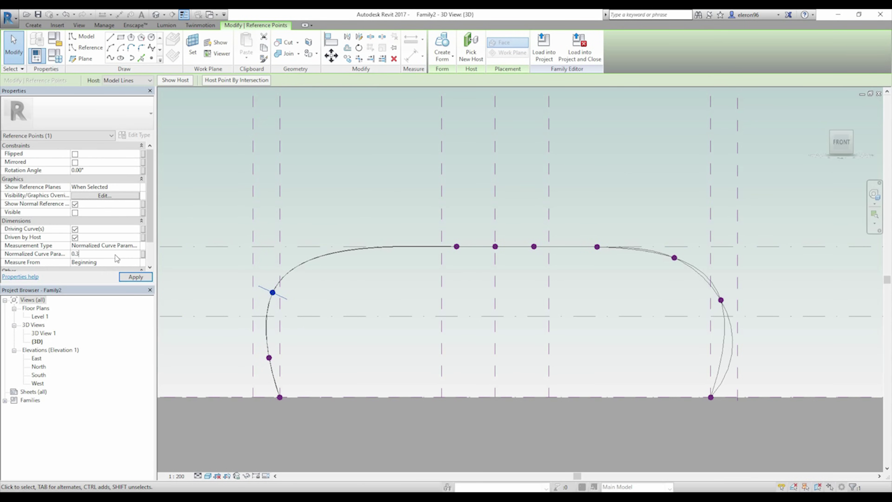
drag(206, 303, 314, 366)
click(104, 255)
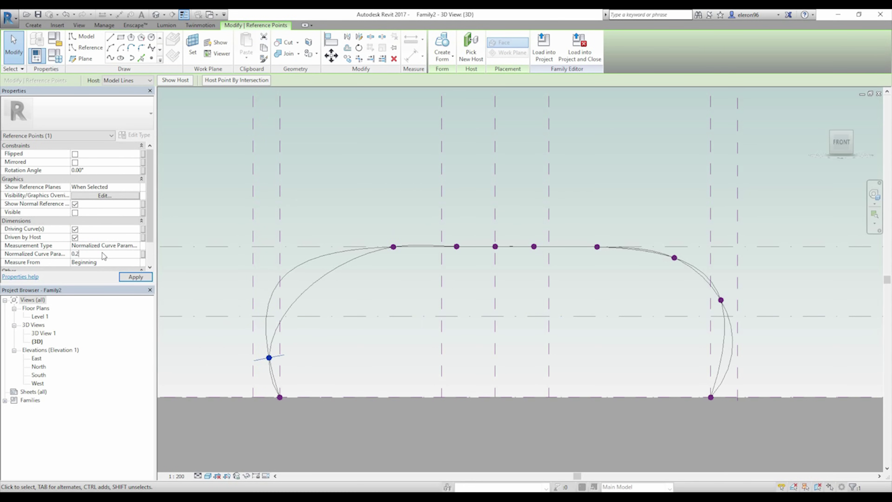
click(342, 299)
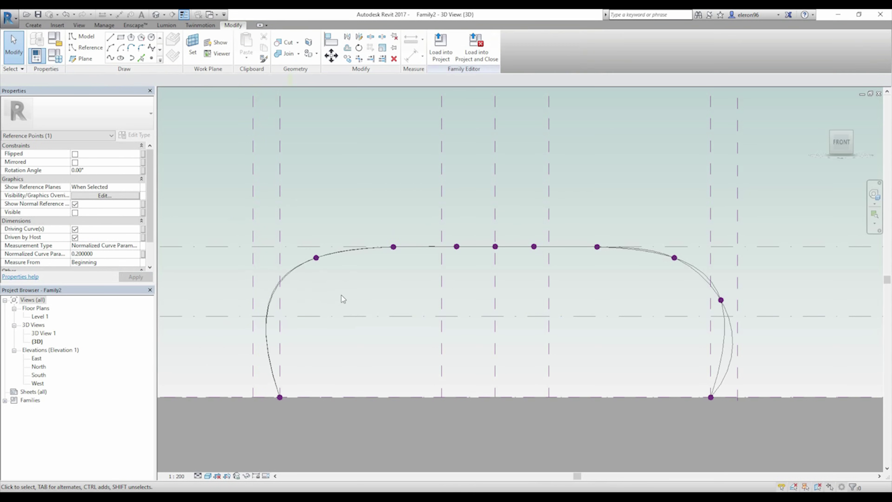
click(275, 295)
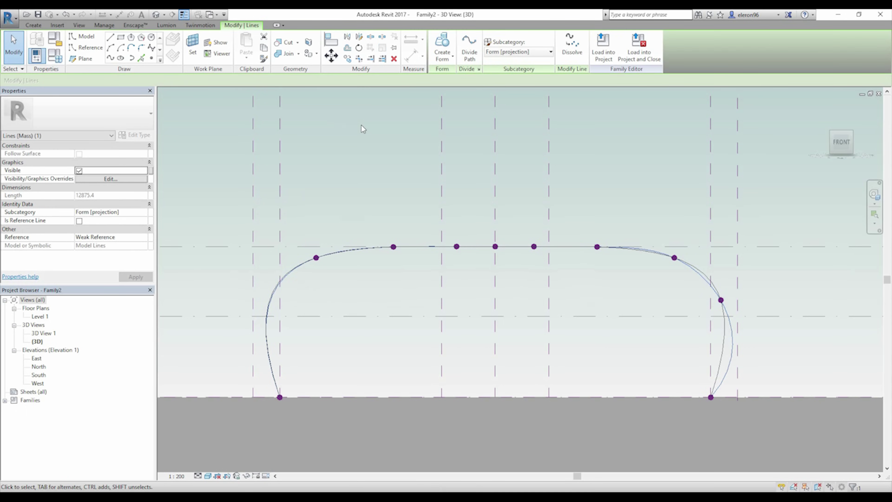
click(152, 58)
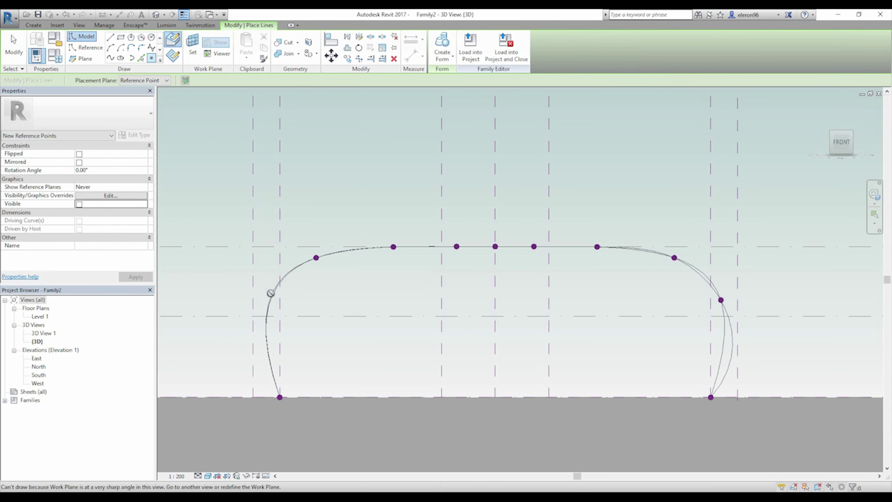
key(Escape)
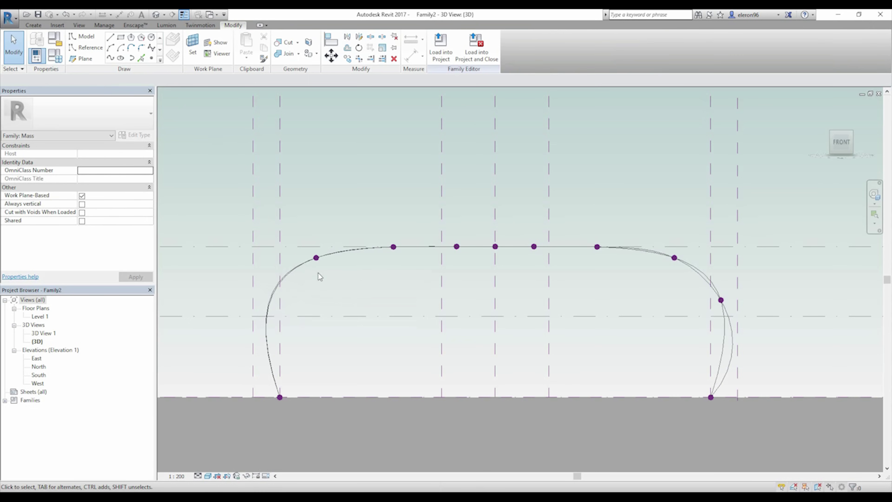
- Delete the hosted reference point on the arch's right side, just above Level 2
middle_drag(384, 259, 429, 274)
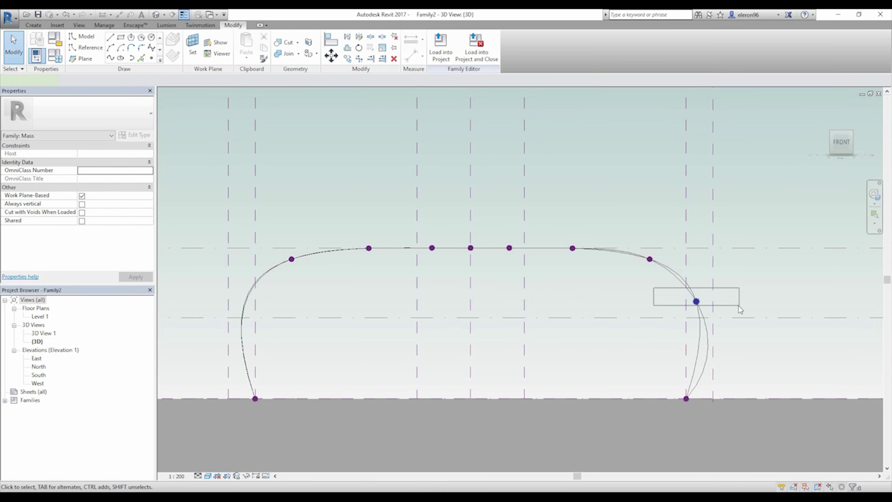
click(696, 301)
key(Delete)
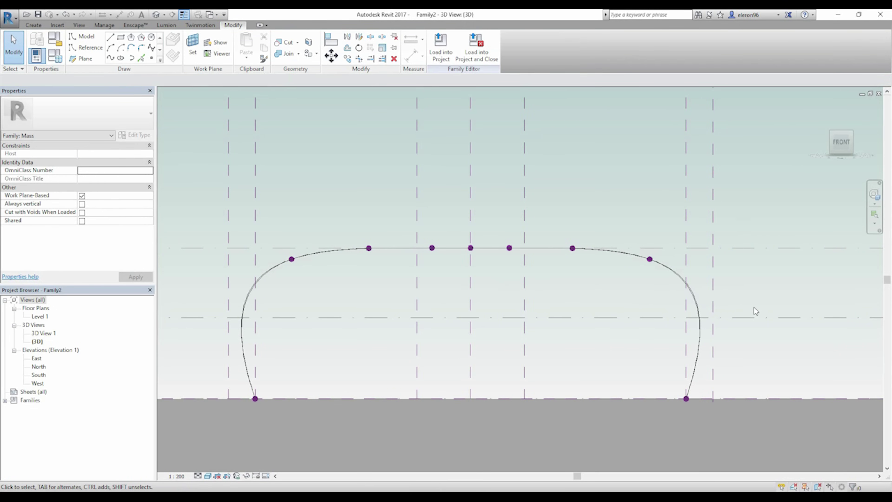
- Try to raise the control-point spline's middle control point above Level 3, and undo the move
click(683, 281)
drag(470, 249, 457, 191)
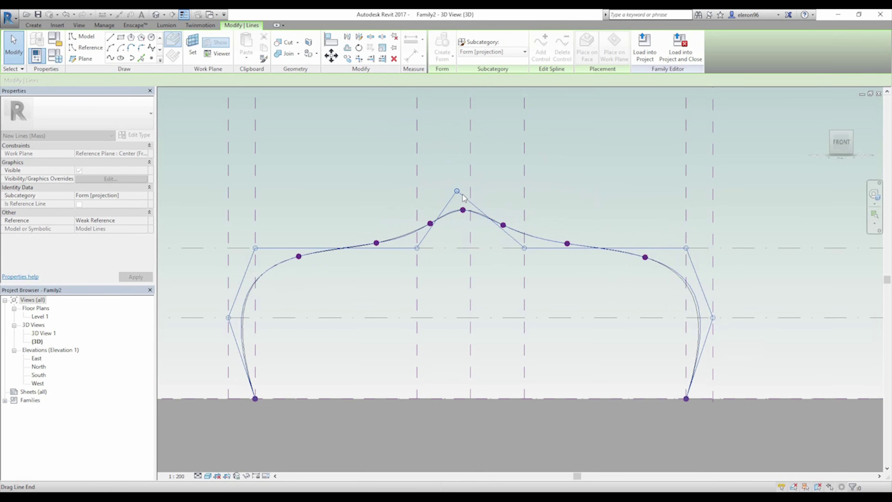
key(ctrl+z)
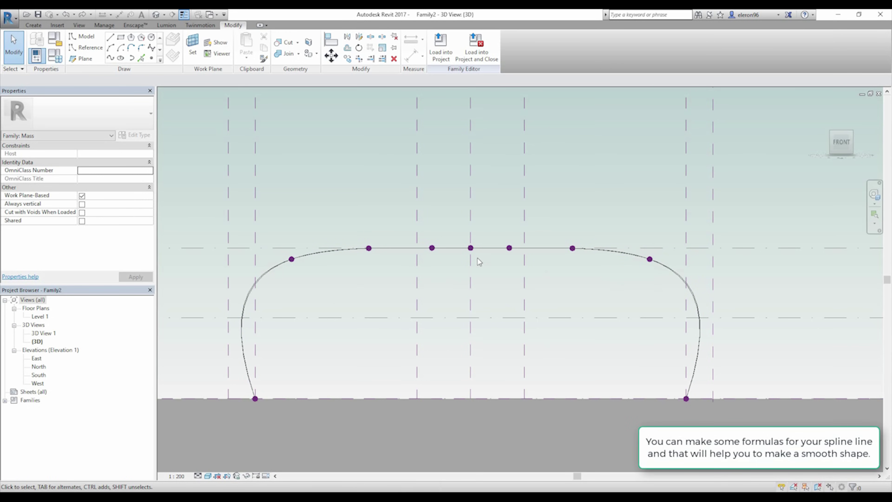
- Try to pull the spline's upper right control point up and outwards, and undo the move
click(687, 287)
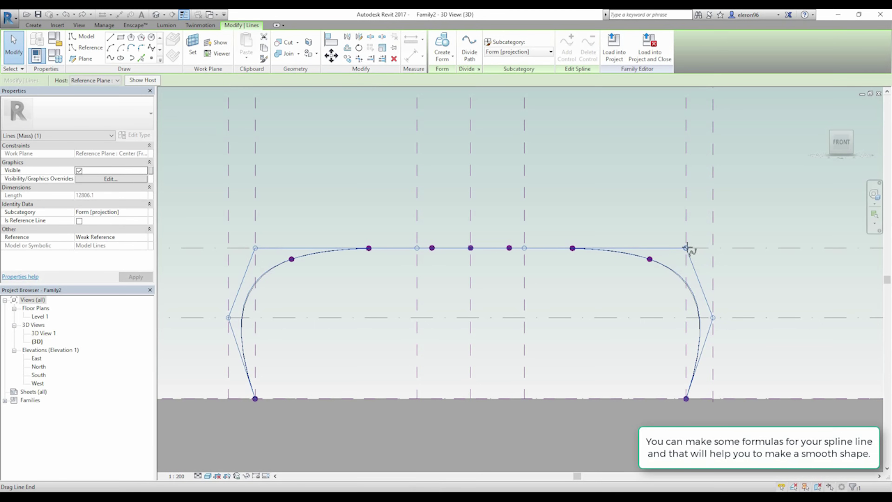
drag(687, 249, 777, 151)
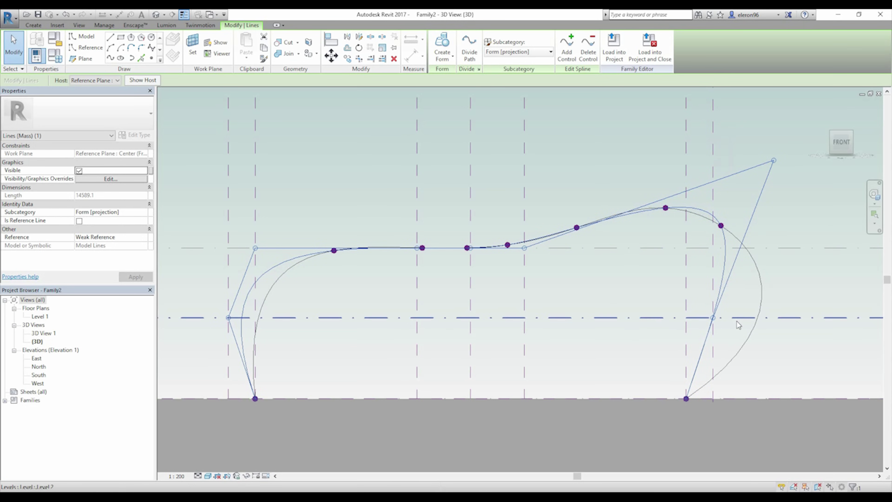
key(ctrl+z)
key(Escape)
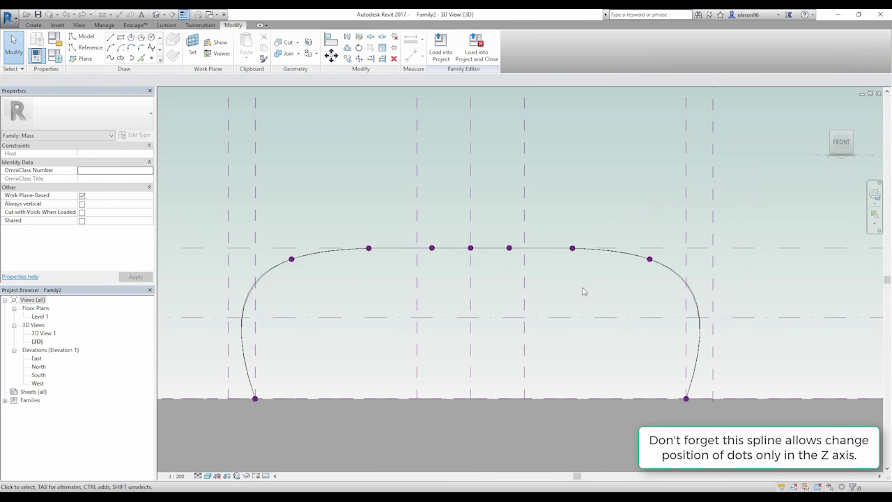
- Copy the arch splines, their points and the reference plane through the arch a short distance behind the original
shift+middle_drag(600, 285, 427, 379)
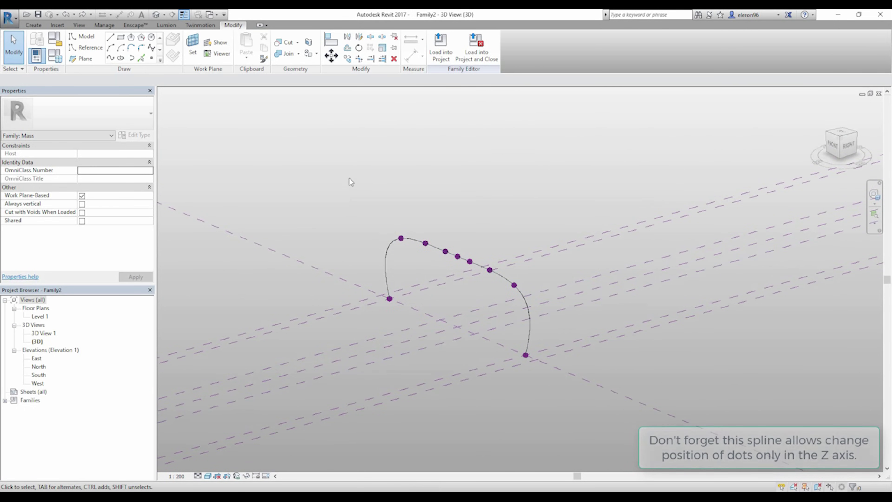
drag(348, 172, 638, 421)
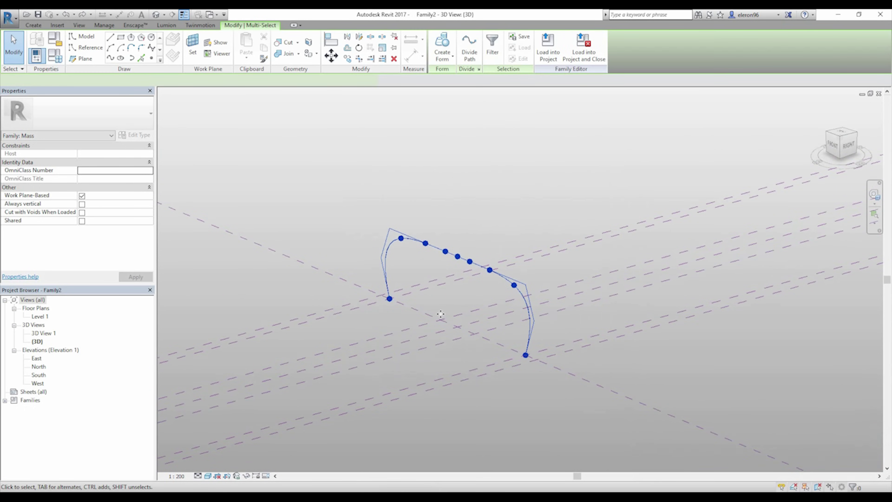
ctrl+click(327, 264)
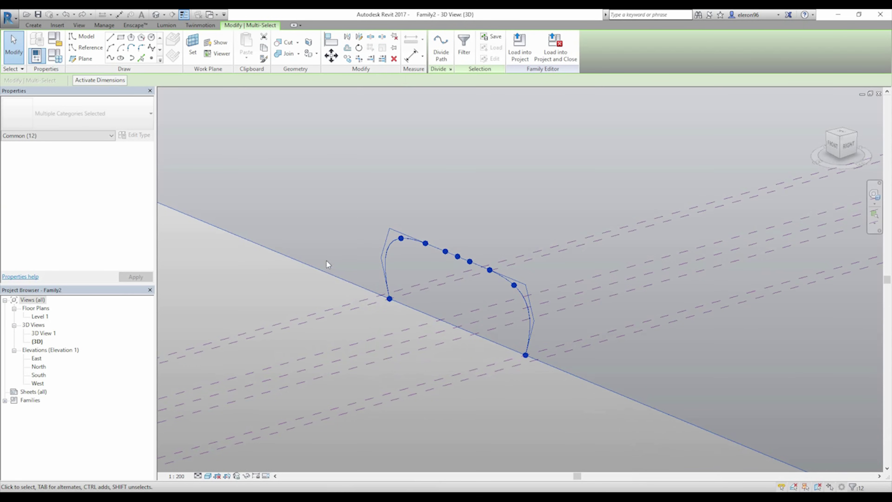
ctrl+shift+drag(310, 266, 327, 260)
click(364, 233)
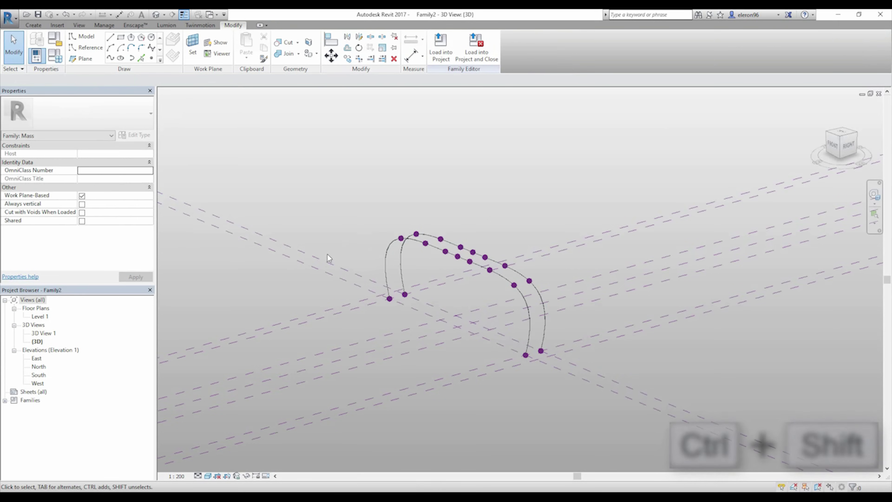
- Set the distance between the copied arch's reference plane and the original plane to 500 mm
click(323, 259)
middle_drag(331, 235, 474, 296)
middle_drag(259, 224, 430, 268)
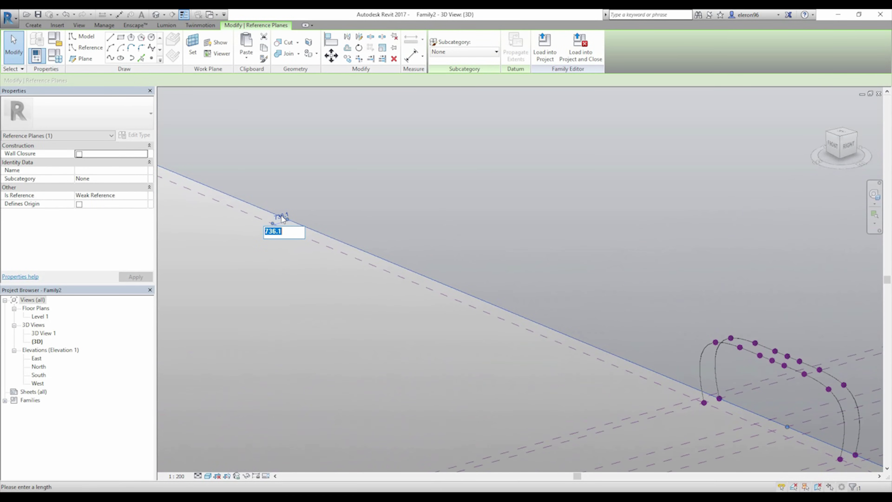
text(500)
key(Return)
click(439, 260)
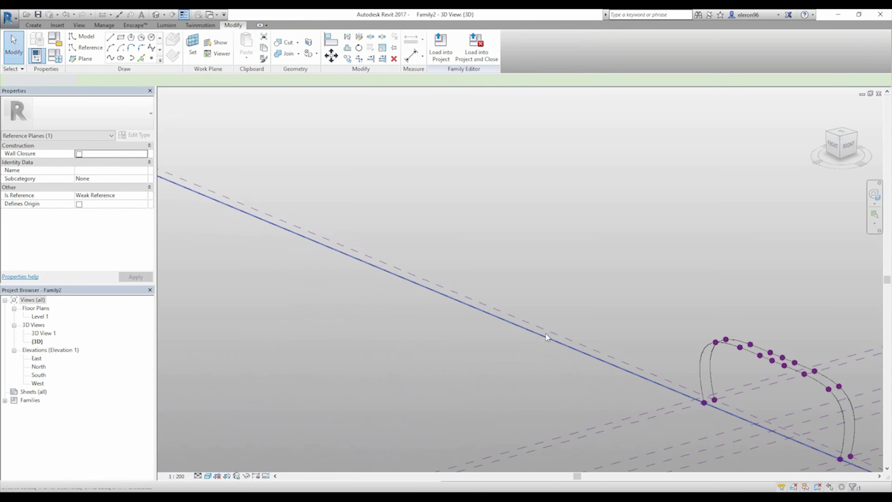
- Copy the second arch with its points and reference plane further back to make a third arch
middle_drag(614, 355, 443, 334)
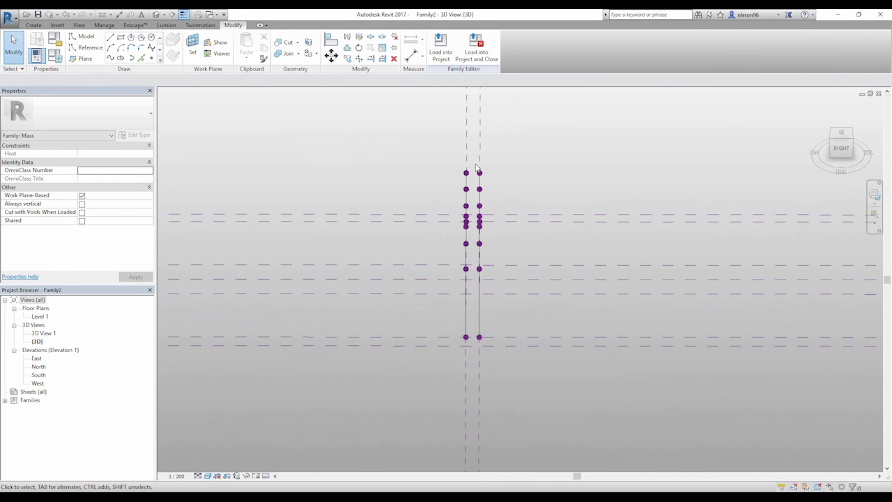
drag(488, 287, 522, 375)
shift+middle_drag(342, 254, 406, 279)
ctrl+click(343, 201)
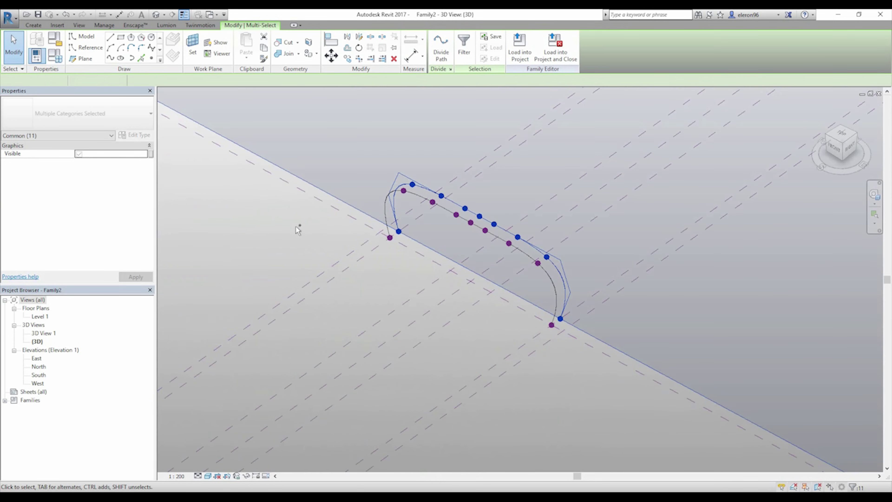
ctrl+drag(321, 187, 338, 178)
- Set the distance between the third arch's reference plane and the second arch's plane to 500 mm
middle_drag(275, 249, 561, 433)
middle_drag(181, 195, 333, 273)
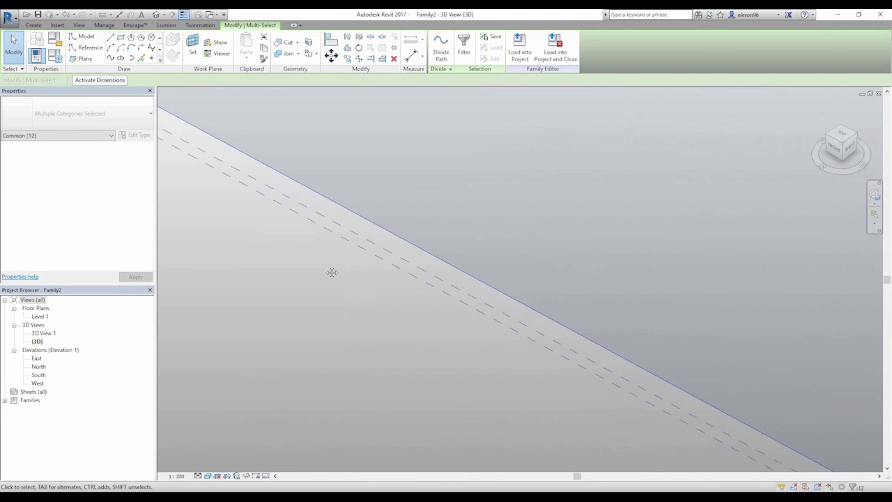
click(304, 255)
click(310, 187)
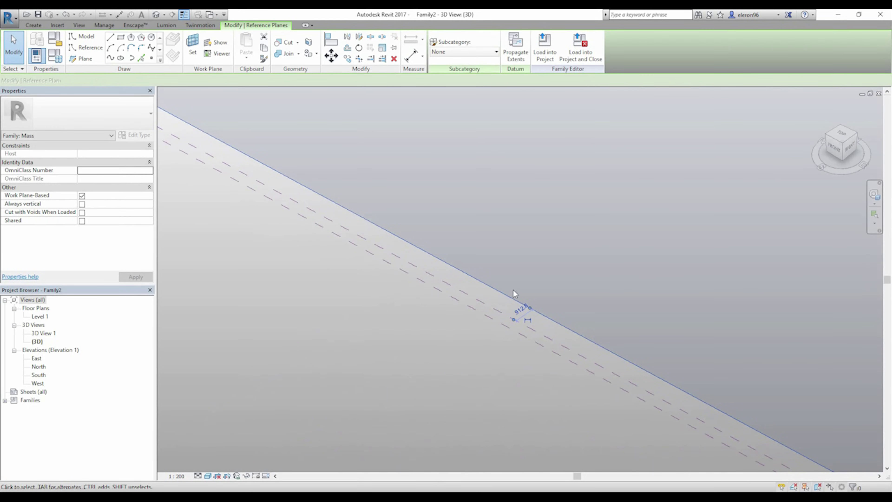
click(518, 312)
text(500)
key(Return)
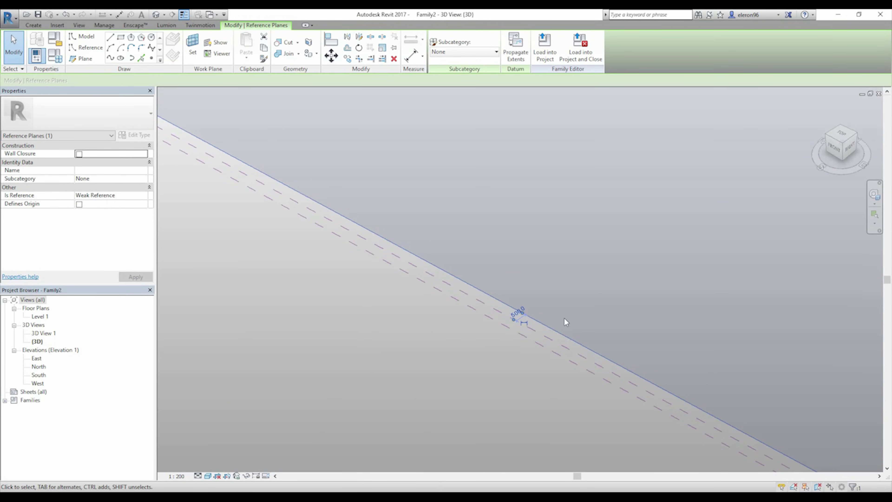
click(481, 380)
middle_drag(682, 462, 388, 277)
shift+middle_drag(597, 295, 460, 341)
scroll(472, 343, up, 3)
scroll(481, 341, up, 1)
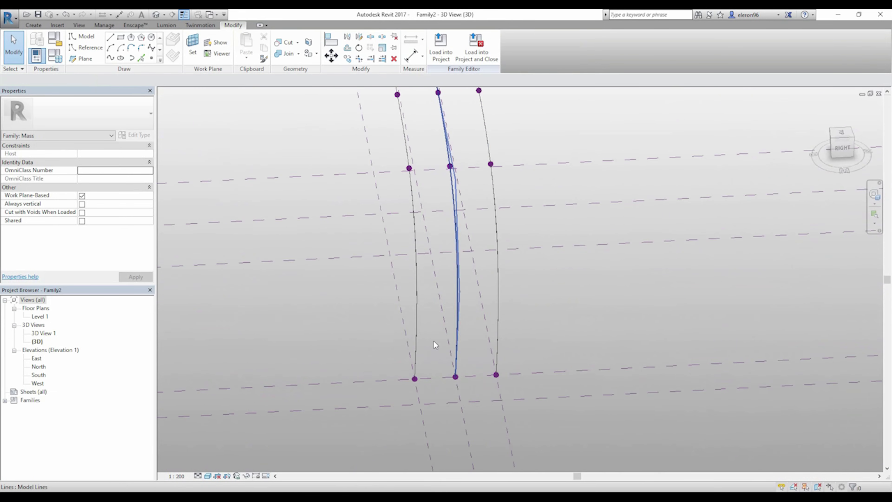
- Draw a model line joining the base points of the first and second arches at their right-hand end
click(111, 37)
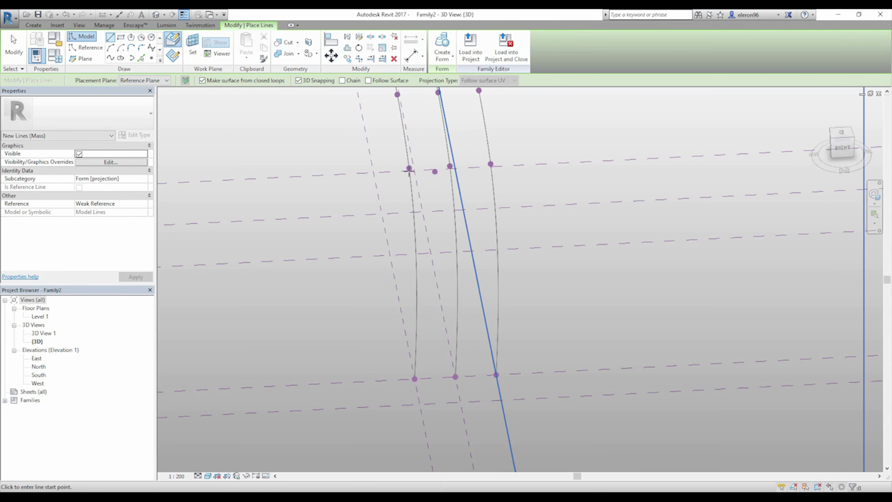
click(415, 379)
click(455, 377)
shift+middle_drag(390, 314, 590, 306)
scroll(453, 327, up, 2)
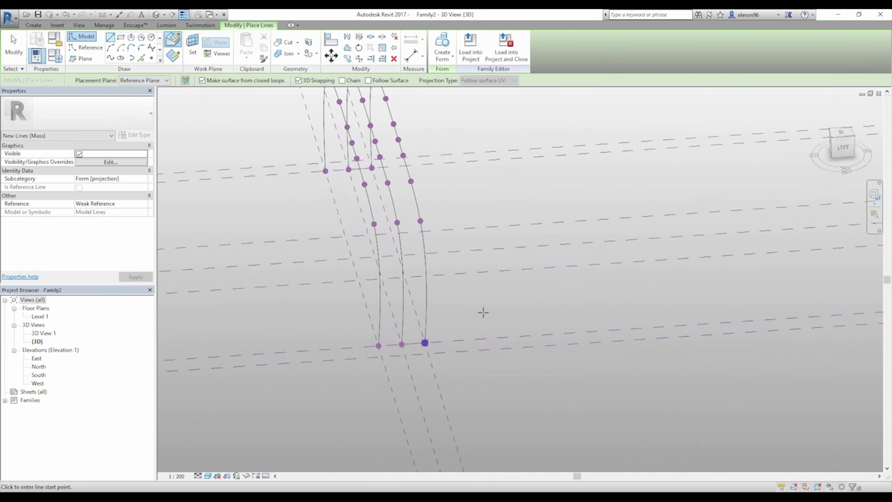
shift+middle_drag(483, 312, 487, 283)
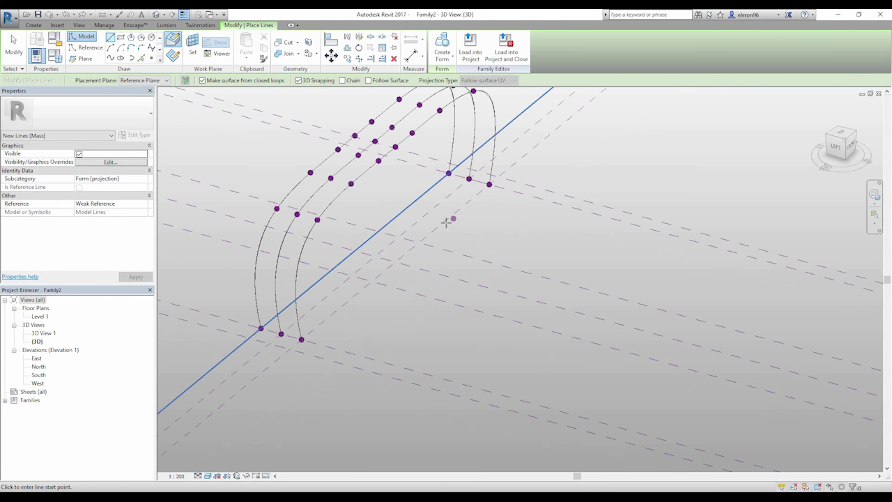
mouse_move(447, 219)
shift+middle_down()
mouse_move(458, 309)
mouse_move(533, 298)
mouse_move(479, 157)
shift+middle_up()
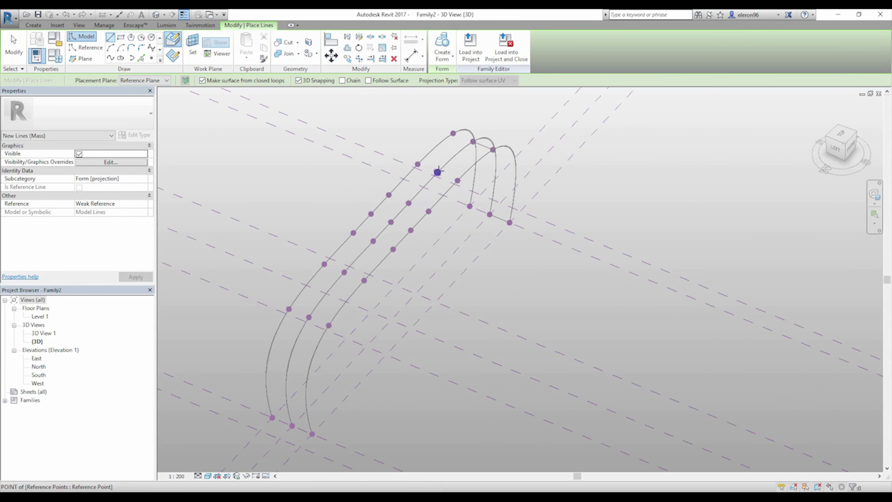
- Draw straight model lines connecting the matching hosted points of the first and second arches, one after another along the span
click(457, 181)
click(408, 203)
click(428, 211)
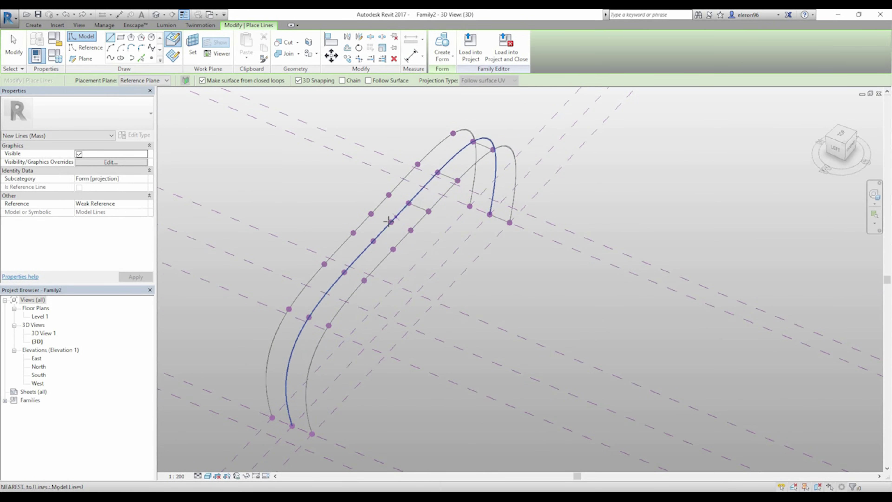
click(391, 222)
click(411, 230)
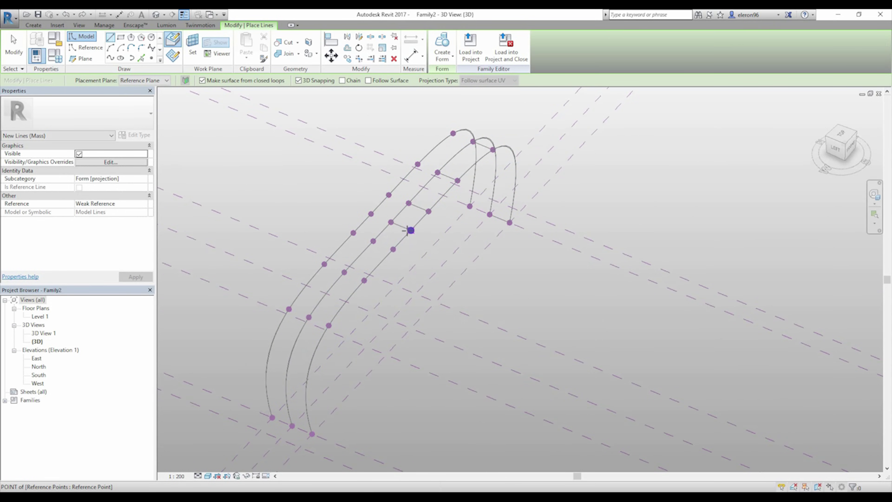
click(393, 249)
click(345, 272)
click(364, 280)
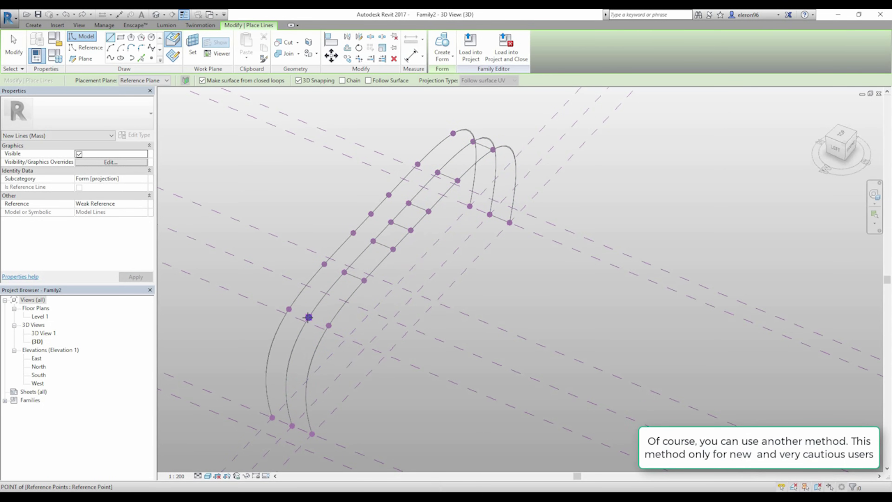
click(328, 324)
- Draw the line joining the remaining base points of the first two arches, closing the loop into a surface
click(292, 426)
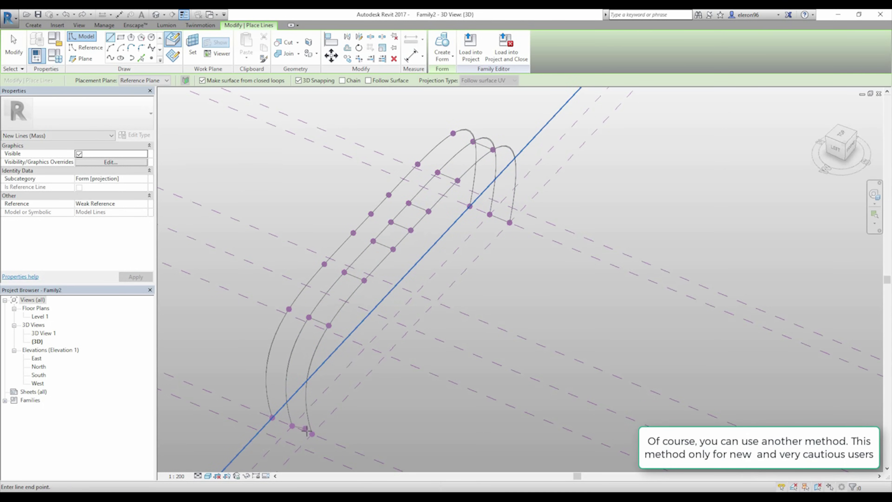
shift+middle_drag(457, 382, 409, 355)
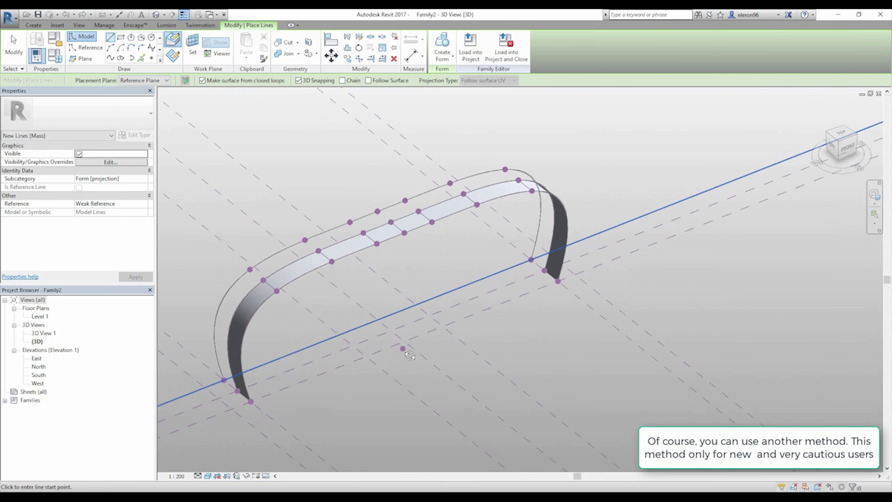
middle_drag(402, 304, 446, 313)
key(Escape)
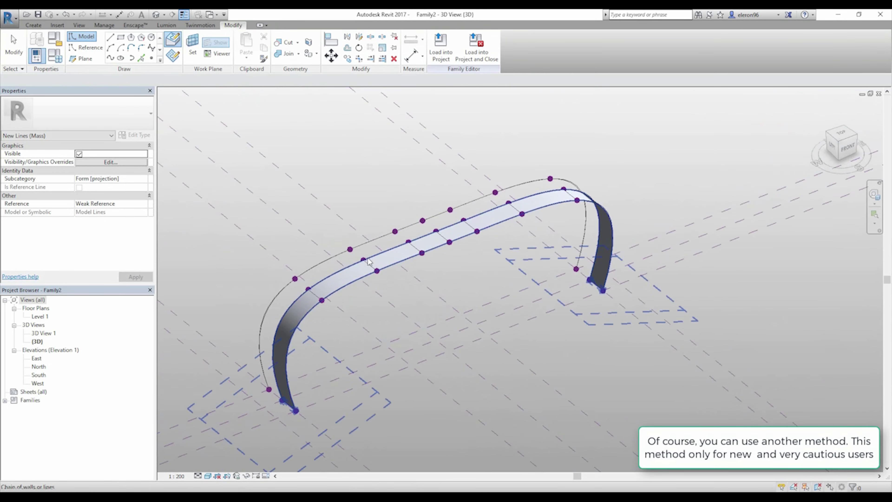
- Try reshaping the surface by pulling the second arch spline's central control point upward
key(Tab)
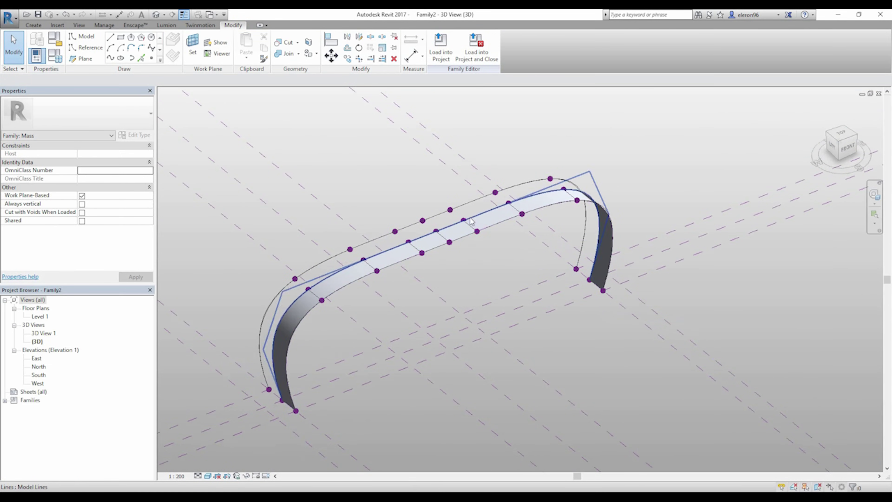
click(477, 215)
drag(436, 232, 436, 192)
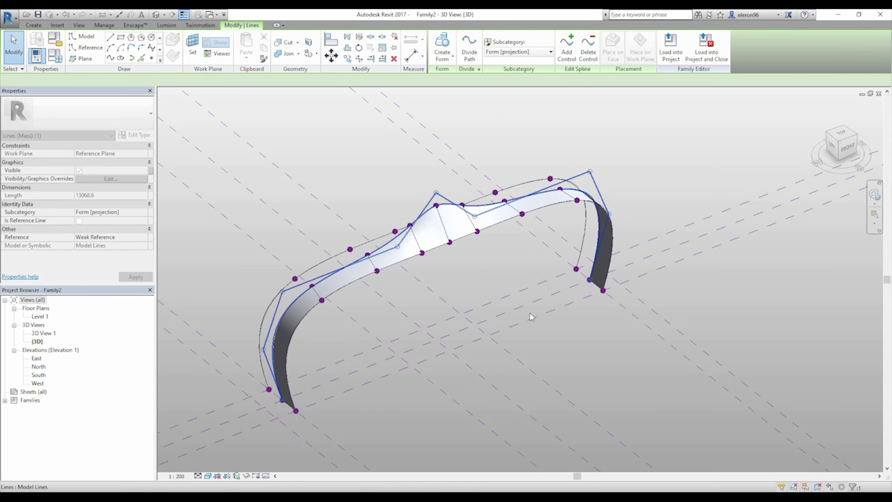
key(Escape)
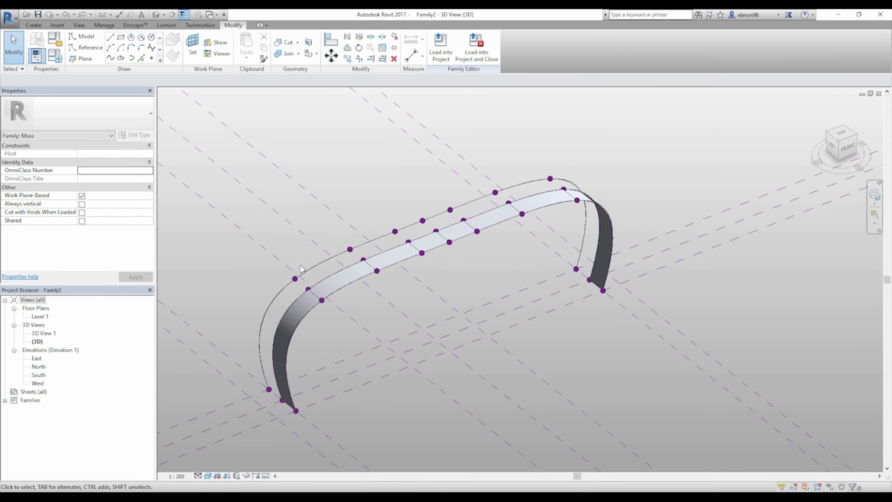
- Draw straight model lines connecting the hosted points of the third arch to the matching points of the second arch
click(111, 37)
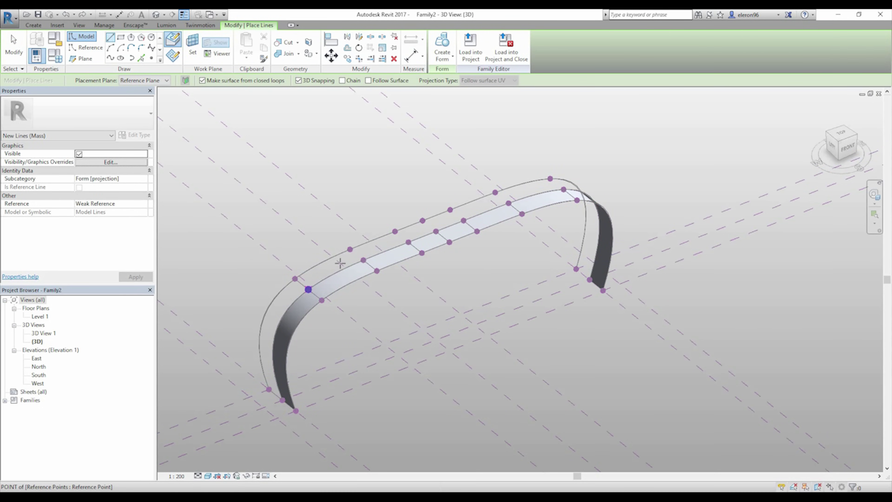
click(361, 257)
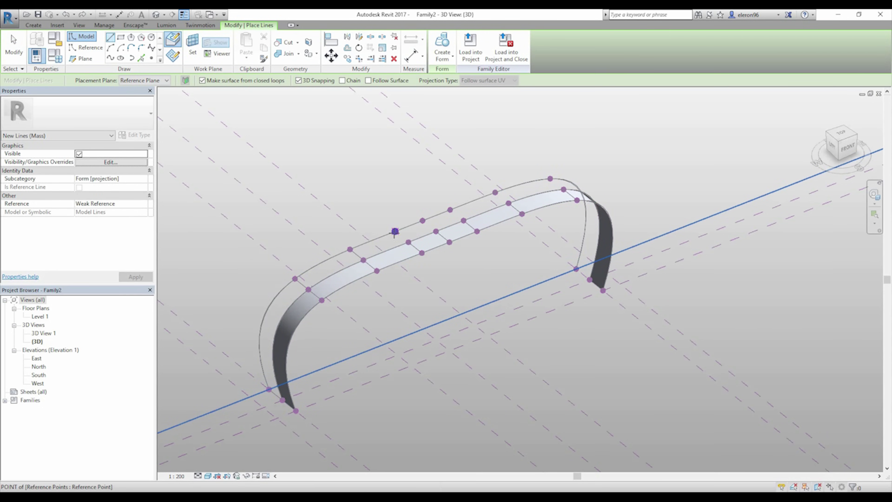
click(395, 231)
click(408, 242)
click(423, 220)
click(435, 231)
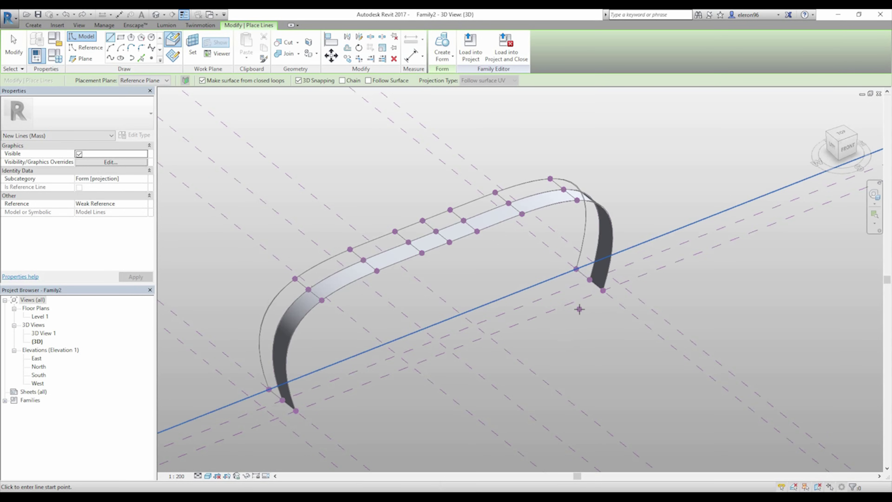
key(Escape)
key(Escape)
shift+middle_drag(478, 256, 492, 261)
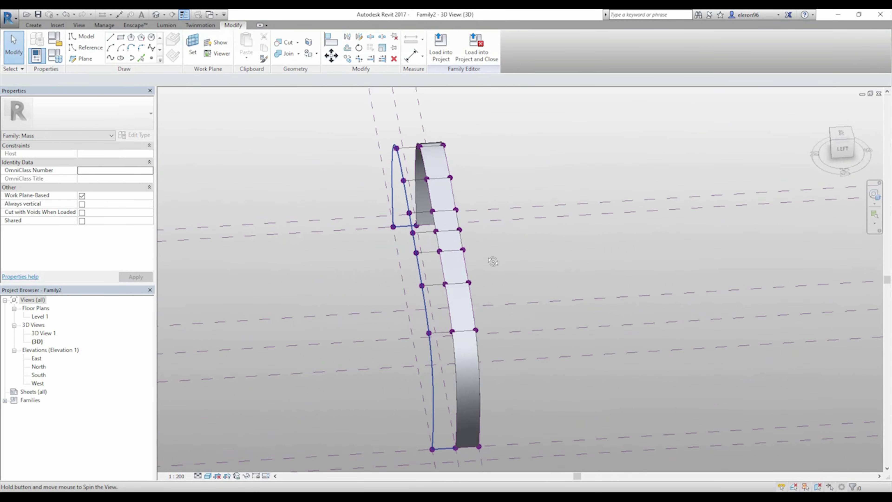
click(450, 306)
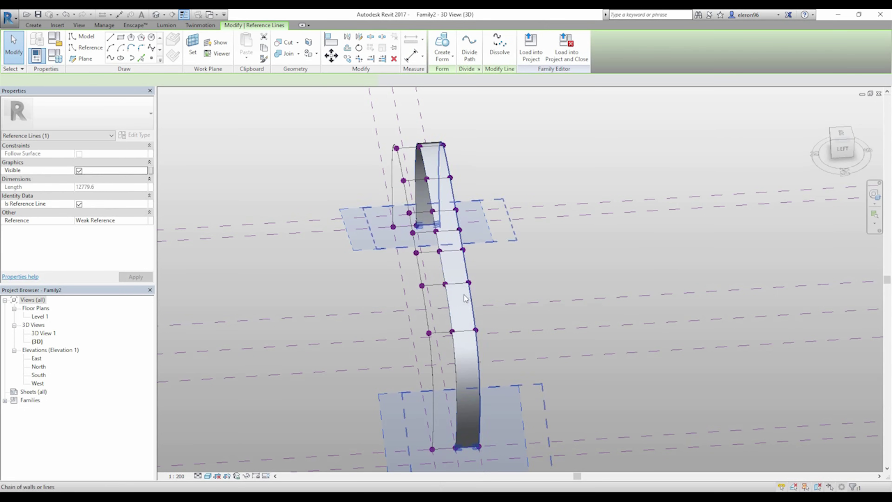
shift+middle_drag(492, 366, 436, 353)
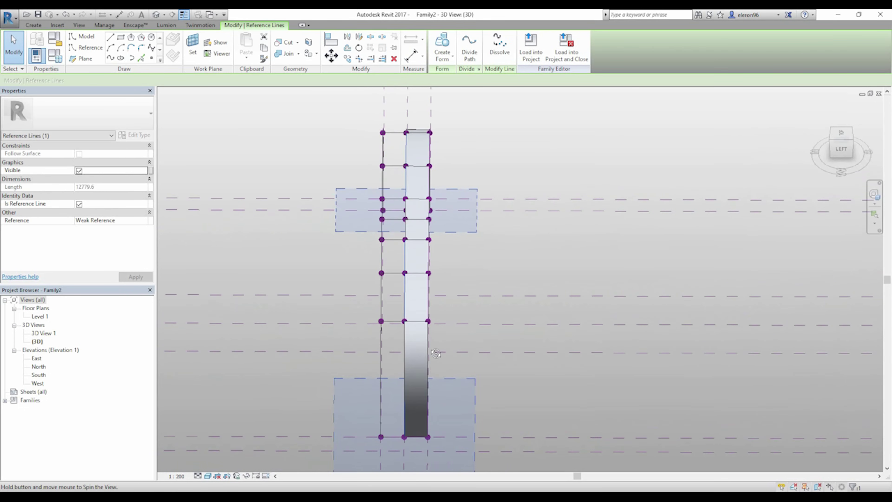
ctrl+click(391, 321)
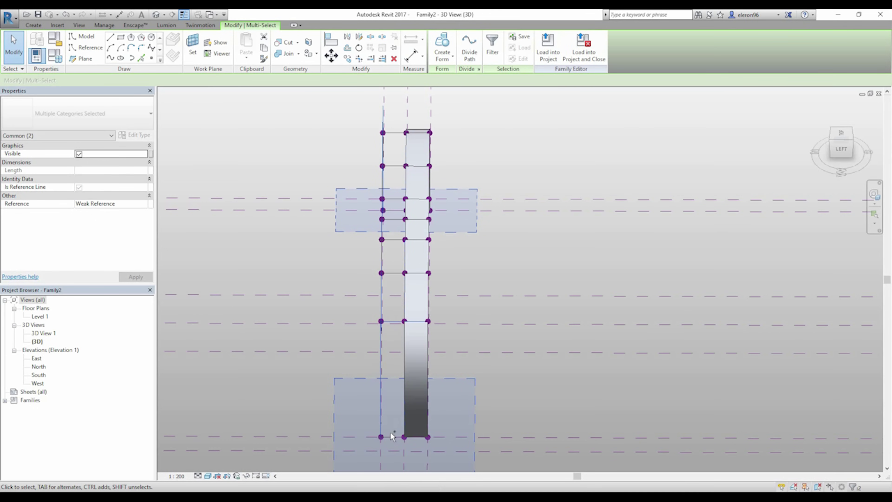
ctrl+click(394, 239)
shift+middle_drag(482, 265, 503, 239)
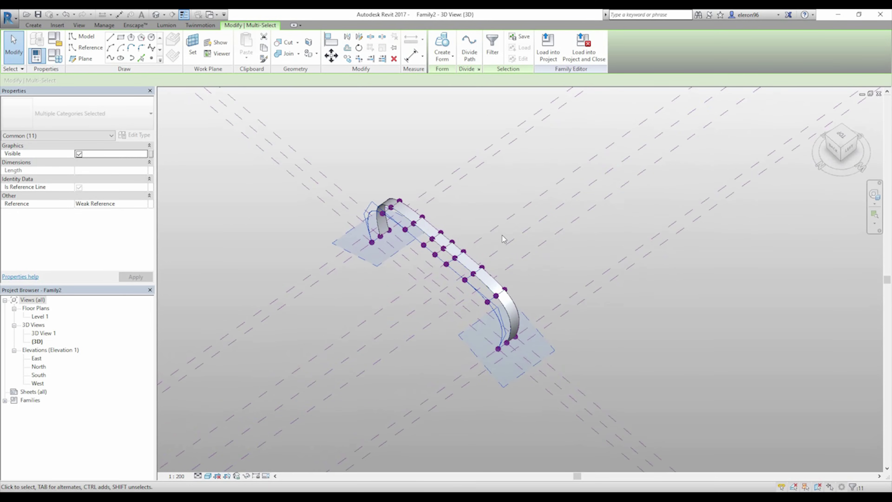
scroll(502, 235, up, 3)
click(513, 260)
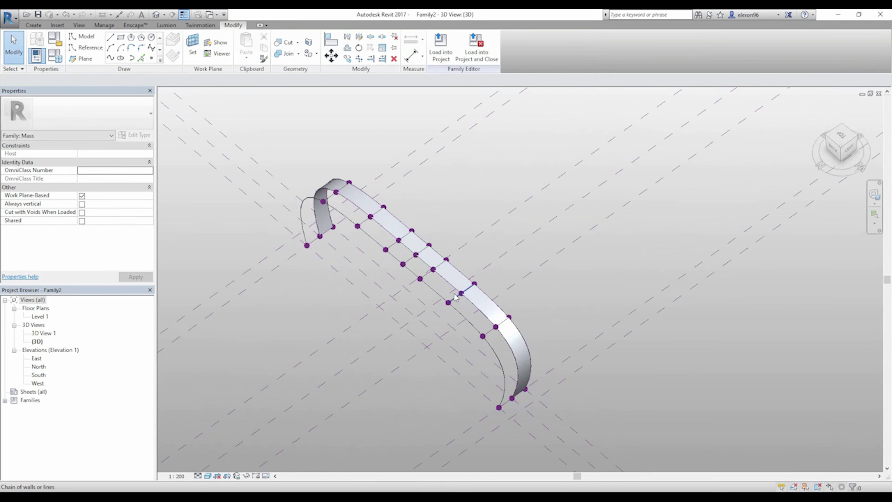
- Create a surface form from the chain of lines between the second and third arches
click(472, 308)
click(447, 48)
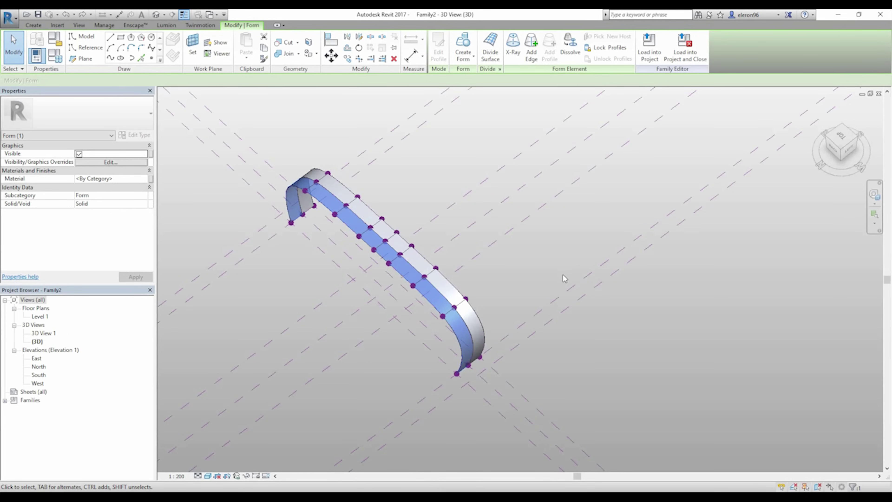
shift+middle_drag(509, 282, 400, 273)
click(447, 241)
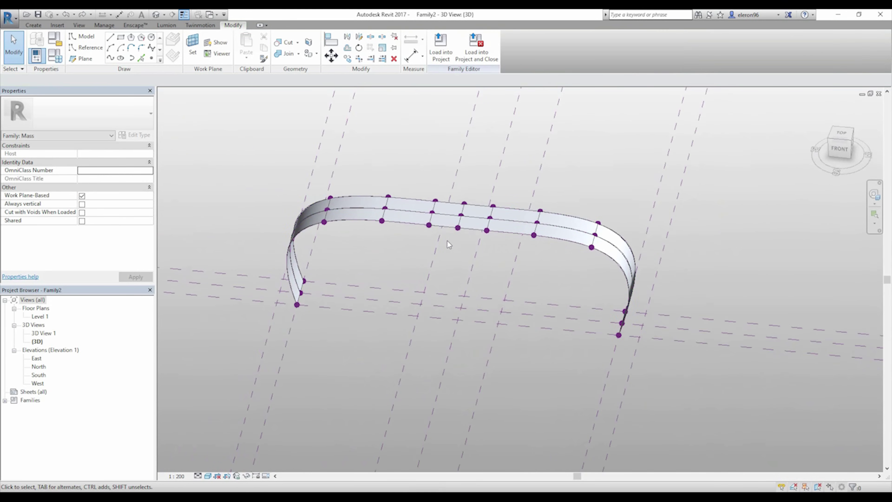
- Select the first arch's spline and pull its central control point downward to dent the surface
click(458, 228)
click(445, 266)
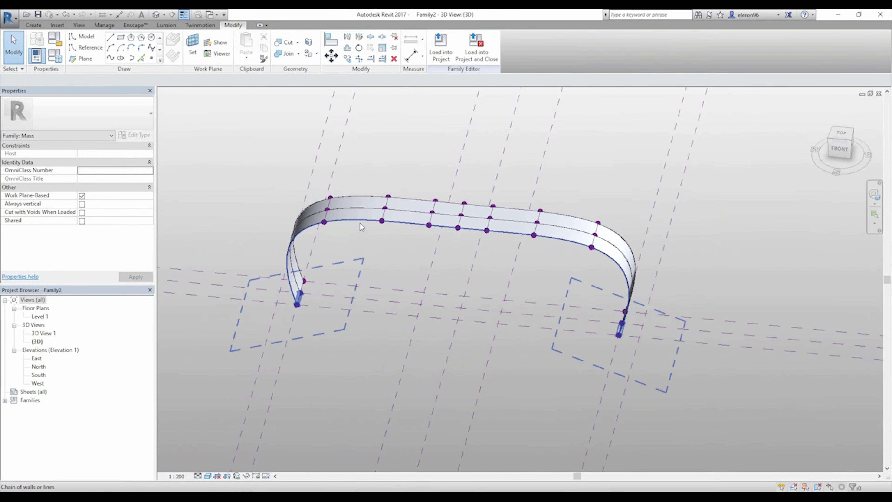
click(360, 223)
click(351, 254)
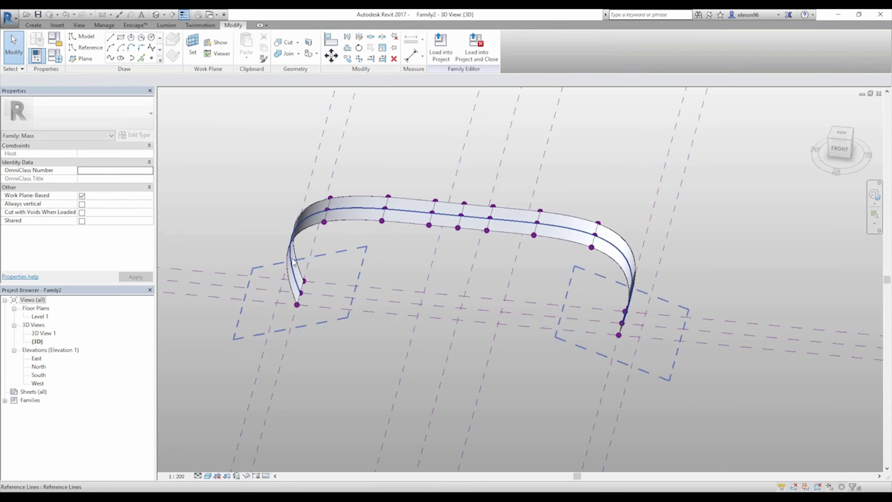
key(Tab)
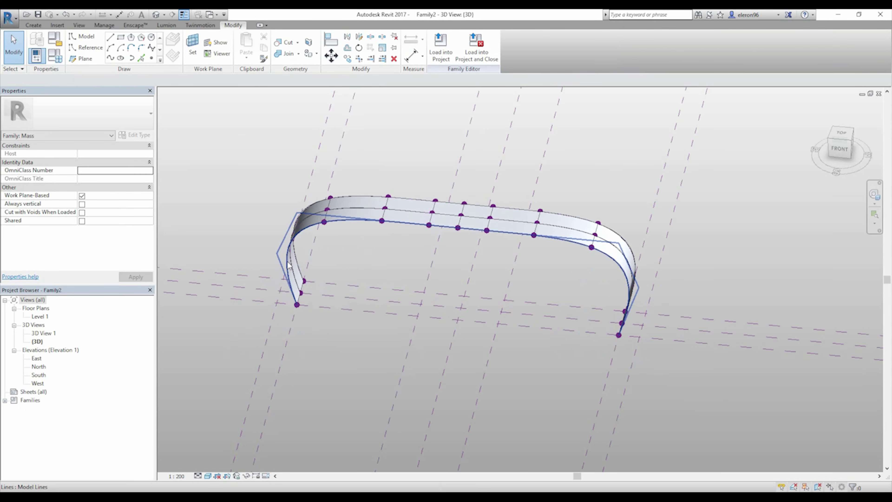
click(287, 261)
drag(458, 228, 452, 267)
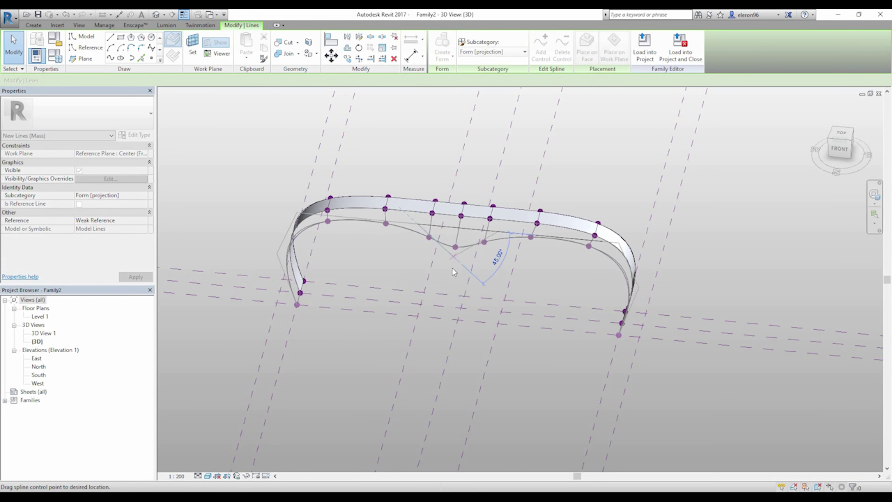
- Select the third arch's spline and raise its central control point
shift+middle_drag(443, 305, 447, 234)
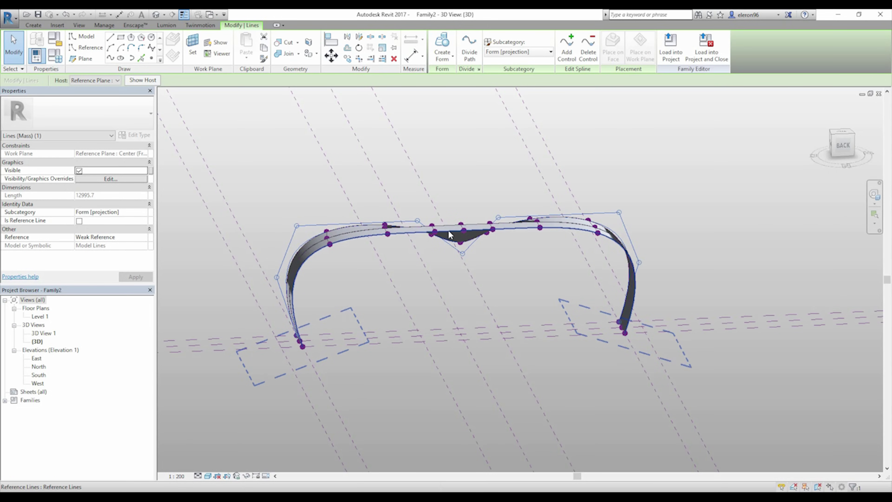
click(448, 231)
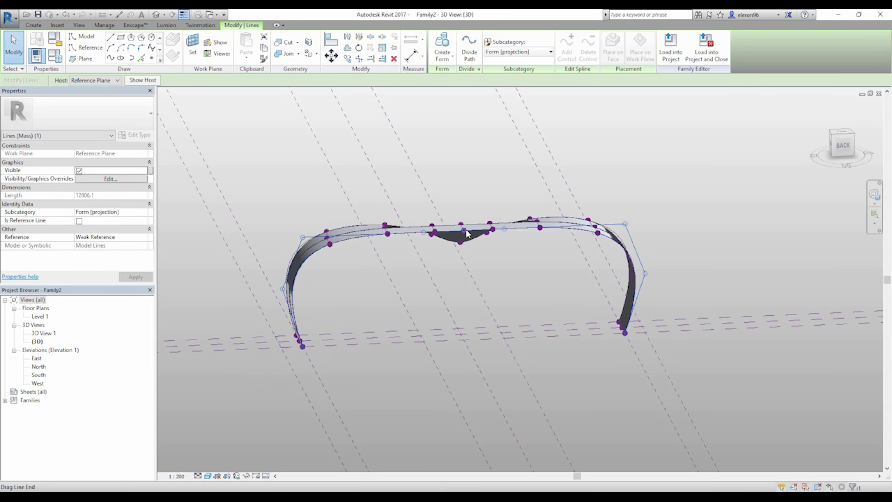
drag(465, 230, 465, 207)
- Set the distance between the third arch's reference plane and the second arch's plane to 1500 mm
shift+middle_drag(393, 214, 589, 244)
scroll(583, 253, down, 2)
middle_drag(314, 255, 430, 247)
click(381, 281)
click(361, 170)
text(1500)
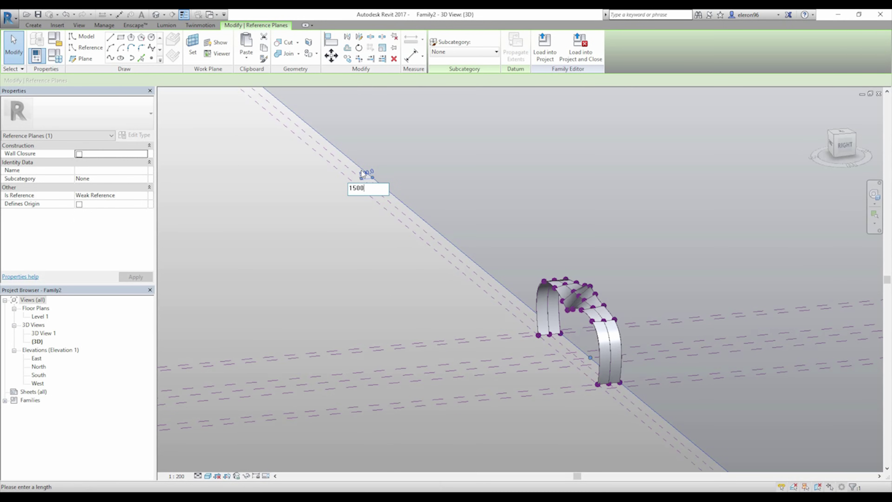
key(Return)
key(Escape)
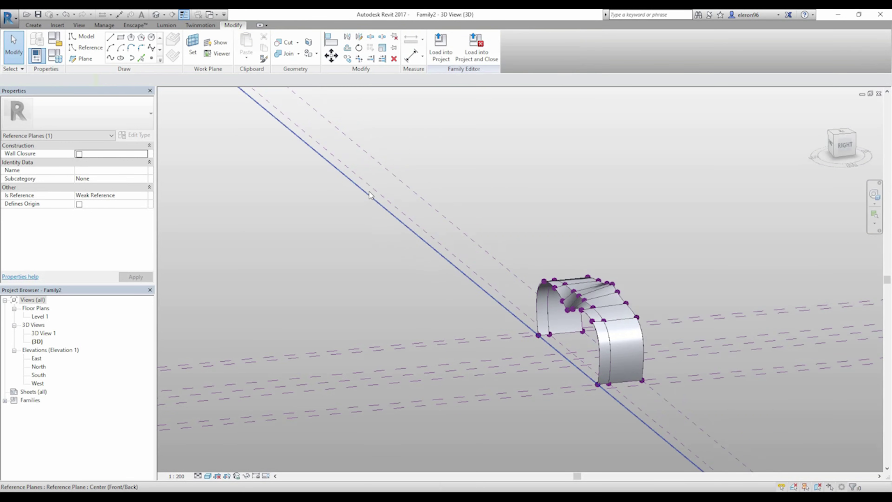
- Set the spacing from the third arch's reference plane to the second arch's plane to 300 mm
click(369, 191)
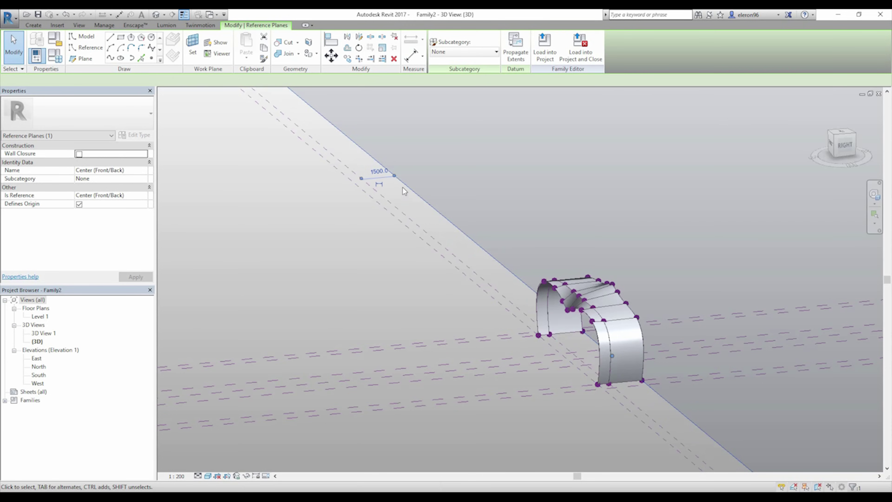
click(382, 172)
text(300)
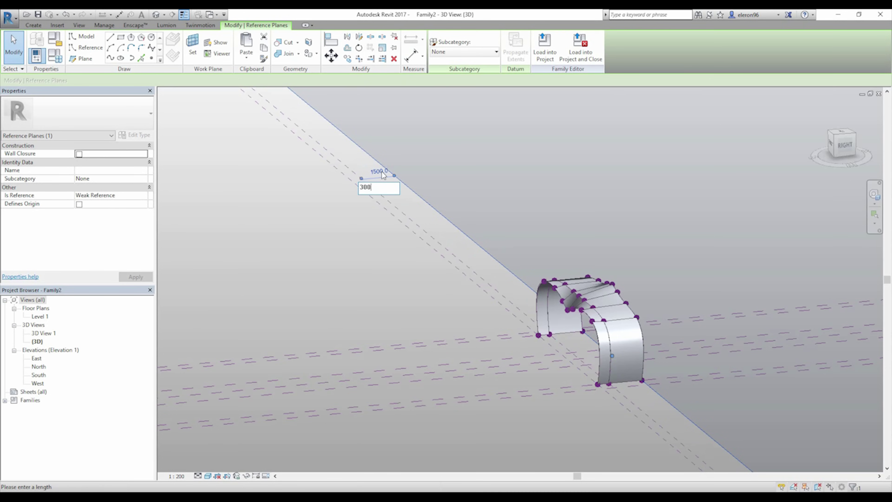
key(Return)
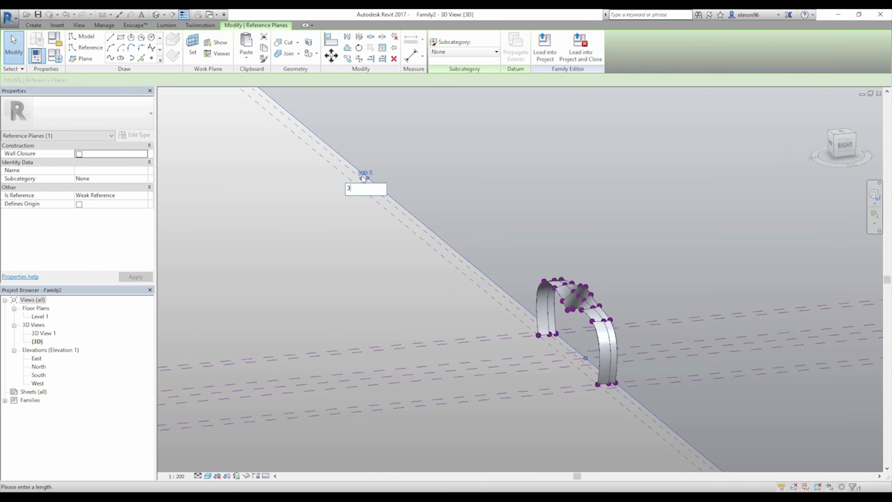
- Set the third arch's reference plane 3000 mm from the second arch's plane, and the second arch's plane 1500 mm from the first
key(Return)
click(379, 189)
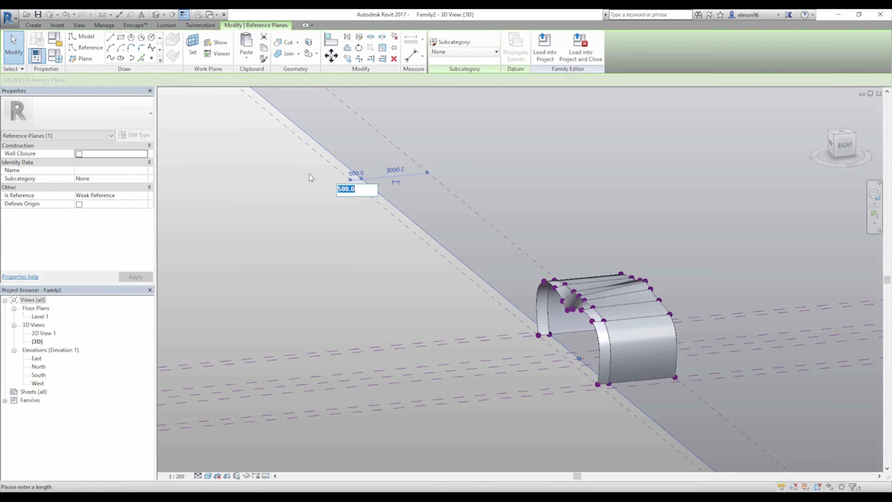
text(1500)
key(Return)
click(367, 262)
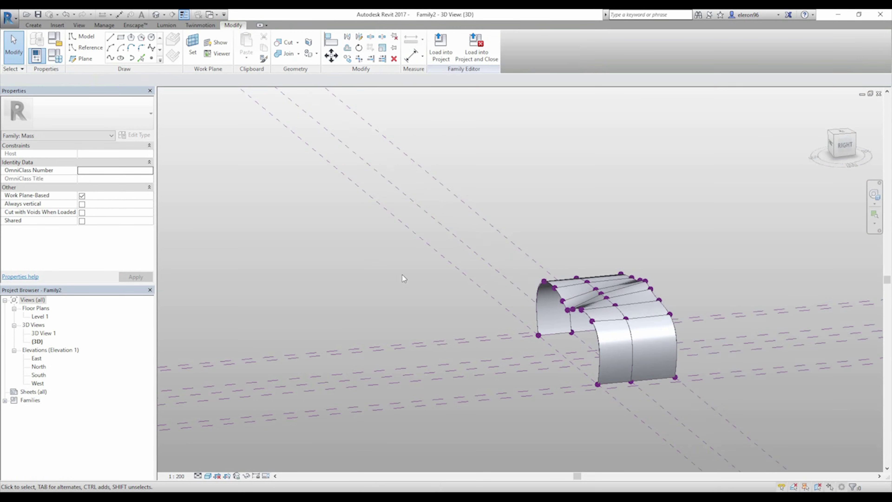
- Select the middle arch's spline and try to pull its right shoulder control point up and outward
shift+middle_drag(402, 275, 513, 207)
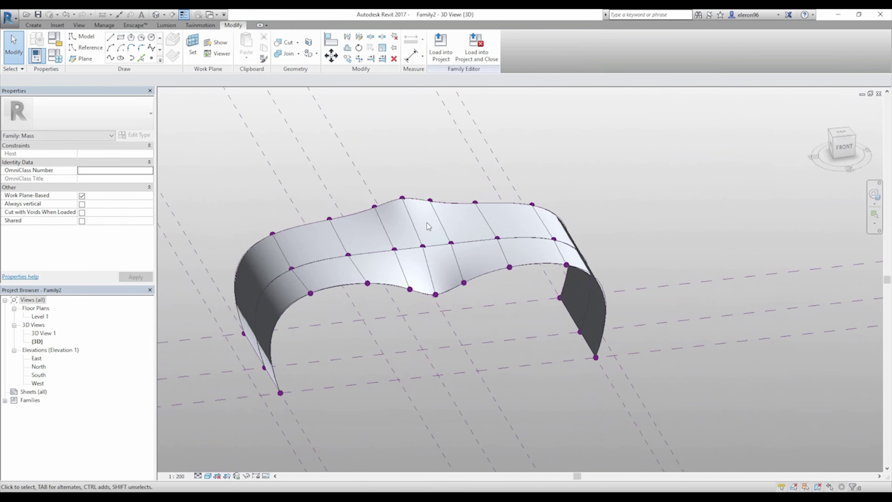
shift+middle_drag(429, 251, 347, 256)
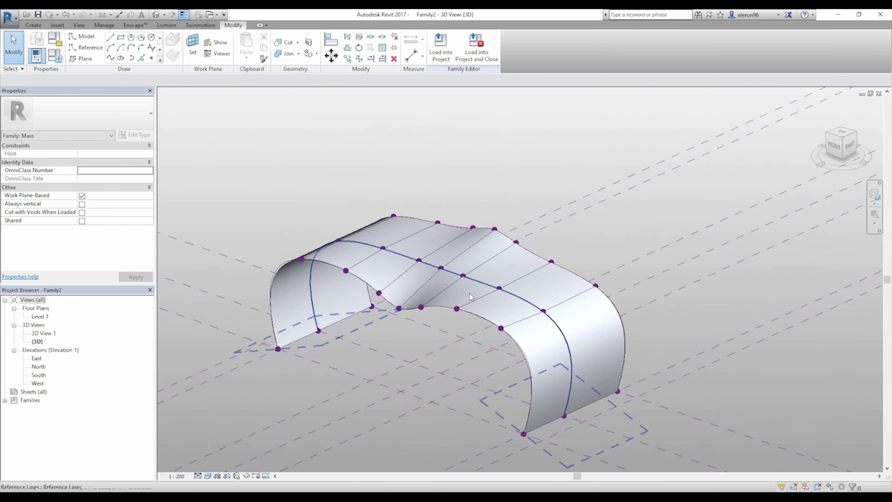
click(562, 328)
drag(563, 311, 586, 295)
shift+middle_drag(519, 326, 595, 315)
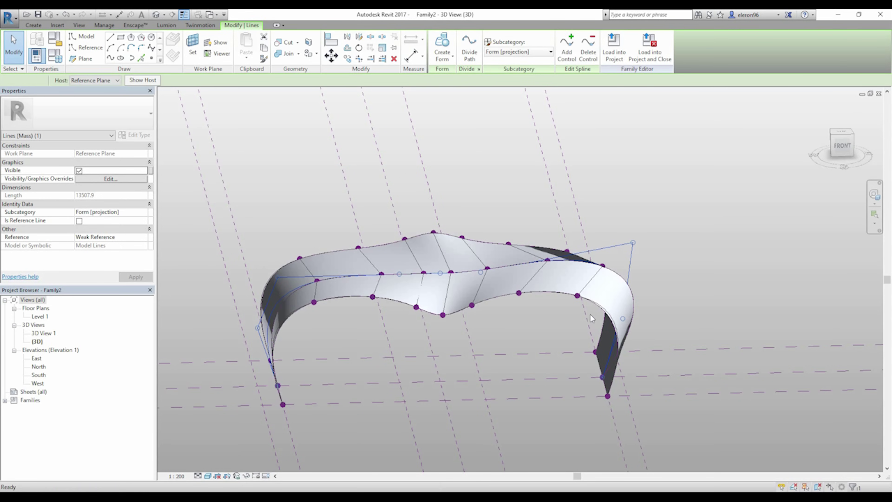
key(ctrl+z)
- Pull the first arch's third reference point from the left base about 2310 mm out of its plane and lower it
shift+middle_drag(546, 274, 320, 249)
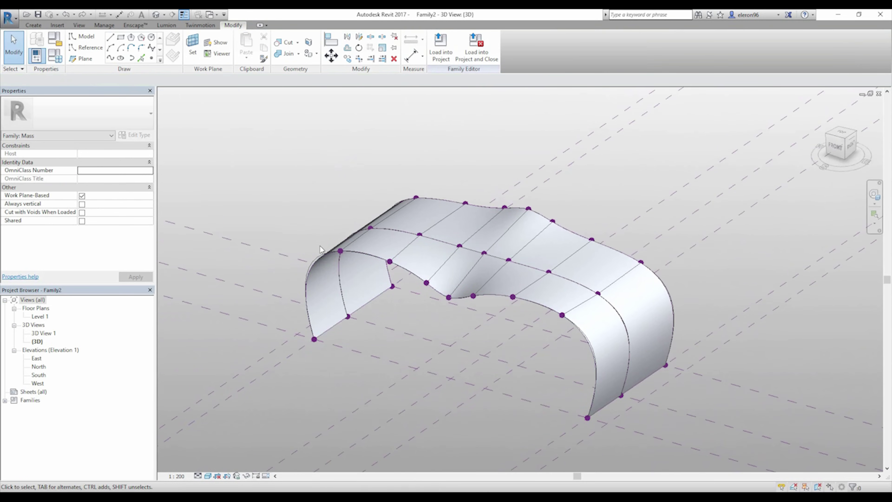
click(313, 257)
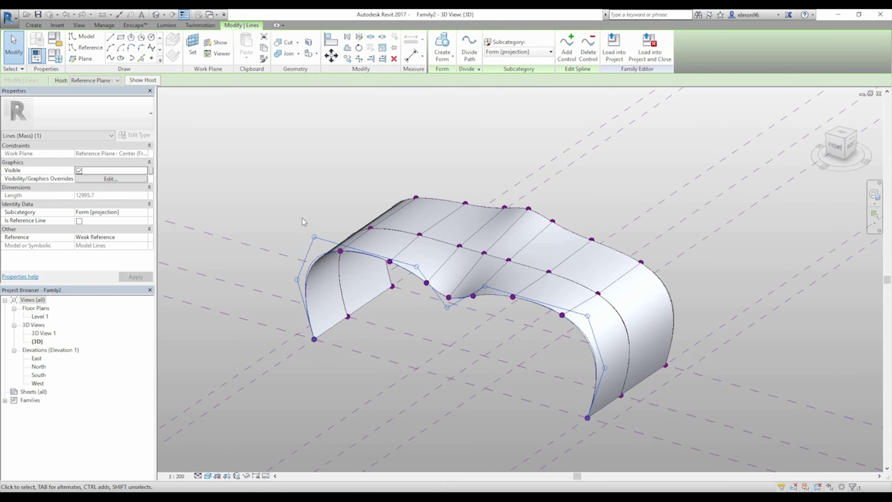
key(Escape)
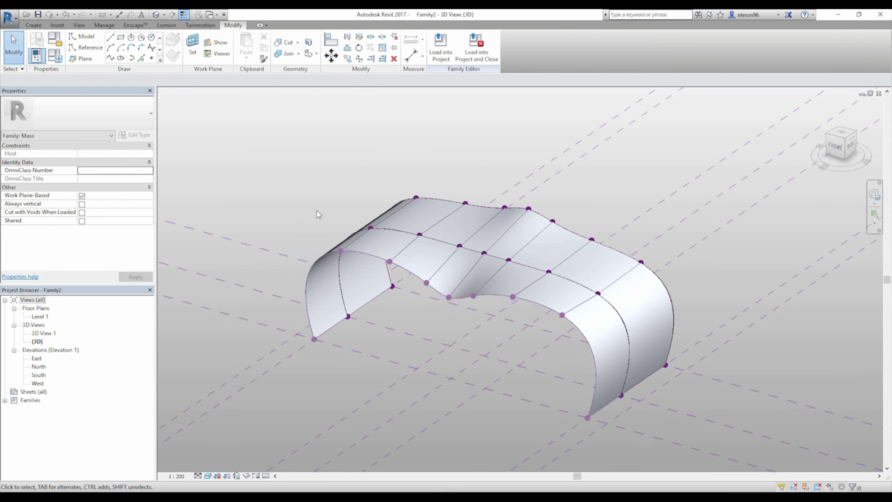
shift+middle_drag(316, 210, 384, 245)
click(396, 242)
drag(373, 244, 281, 249)
shift+middle_drag(253, 309, 470, 302)
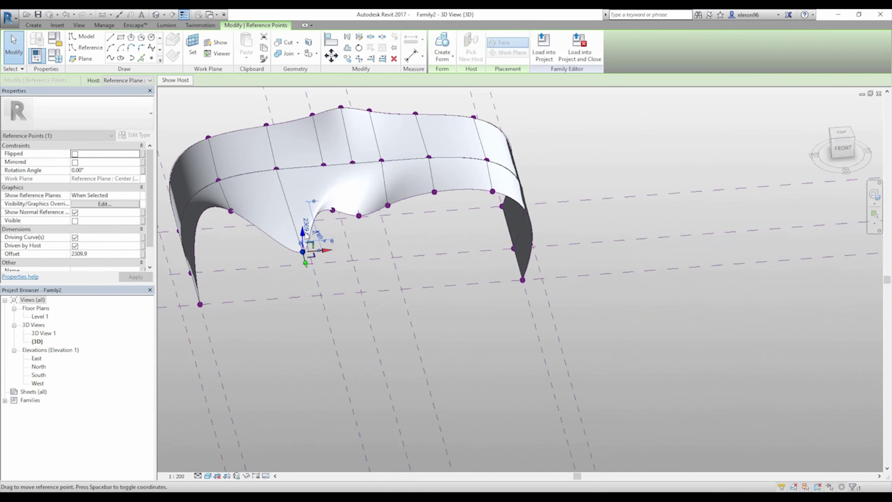
drag(303, 232, 302, 277)
shift+middle_drag(421, 317, 340, 274)
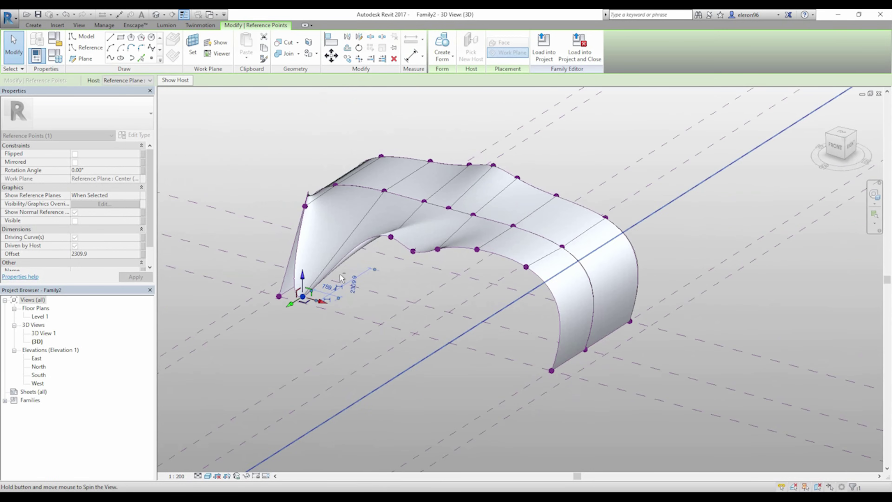
- Pull the first arch's fourth reference point from the left base forward, about 3743 mm out of its plane
click(391, 236)
shift+middle_drag(558, 200, 427, 197)
drag(371, 243, 239, 252)
shift+middle_drag(239, 253, 389, 275)
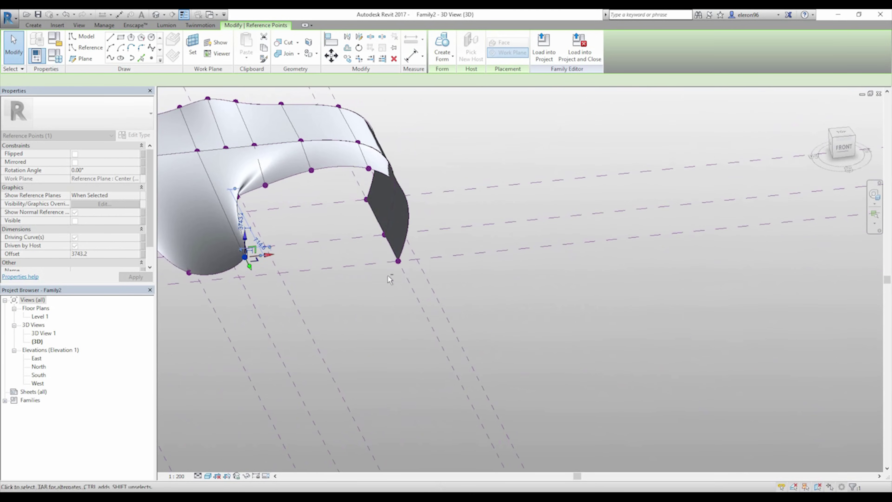
- Try to pull the first arch's central reference point forward, about 4745 mm out of its plane
shift+middle_drag(251, 235, 324, 281)
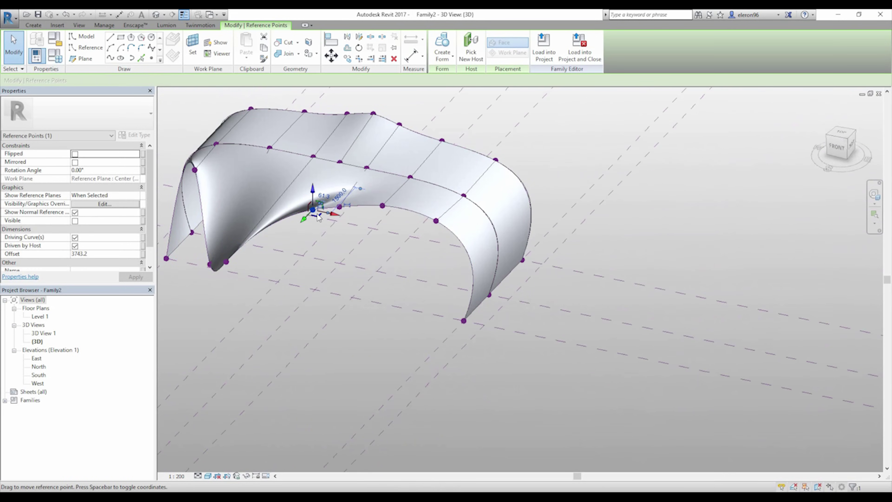
drag(317, 216, 313, 316)
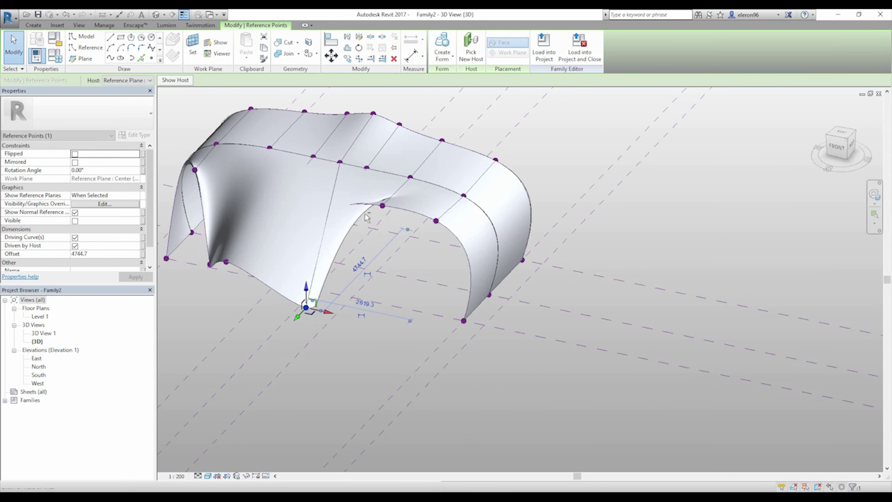
shift+middle_drag(375, 214, 349, 232)
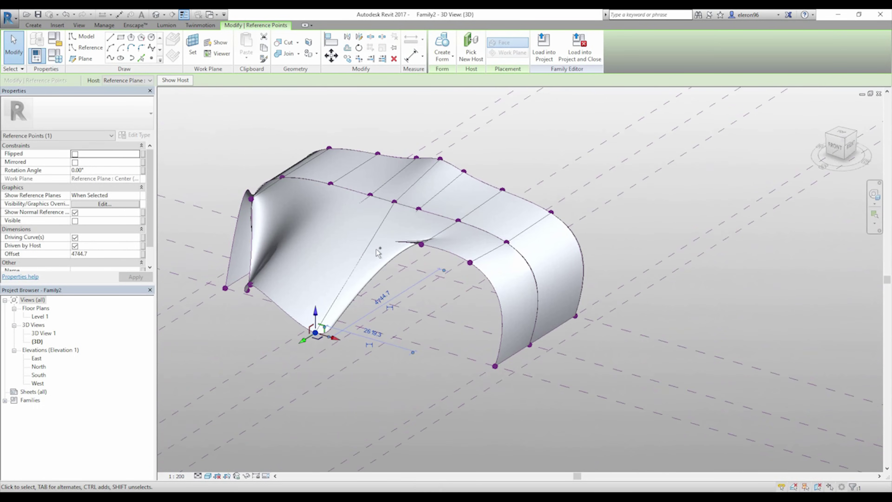
key(ctrl+z)
- Pull the first arch's reference point just right of centre forward, about 3591 mm out of its plane
shift+middle_drag(380, 265, 427, 279)
middle_drag(426, 279, 582, 297)
shift+middle_drag(583, 297, 461, 297)
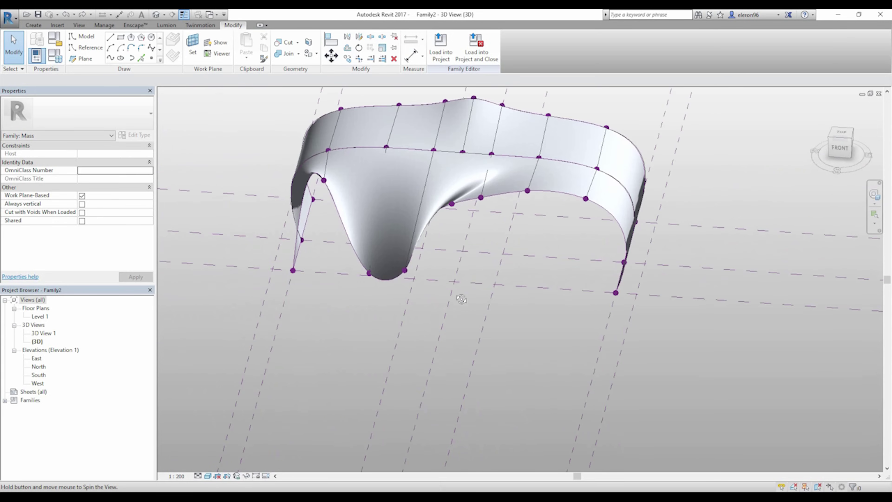
click(481, 199)
click(483, 209)
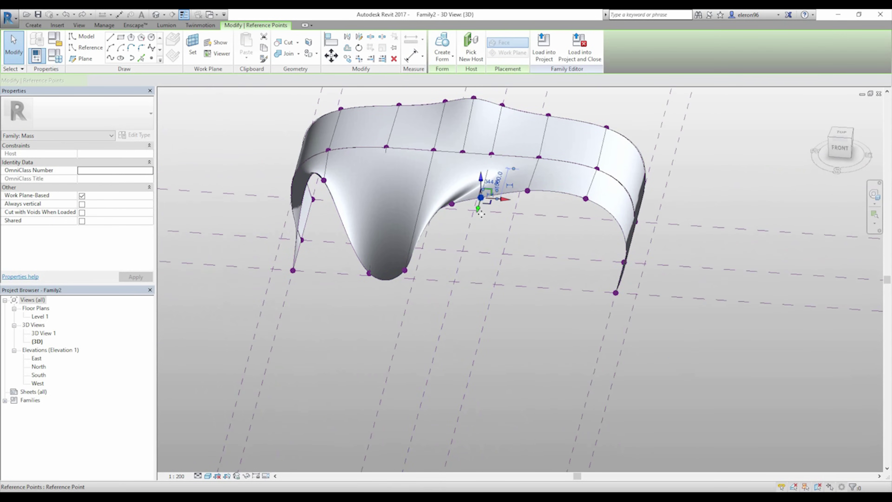
drag(480, 197, 460, 271)
- Pull the first arch's central reference point forward into a long spike, about 5997 mm out of its plane
key(Tab)
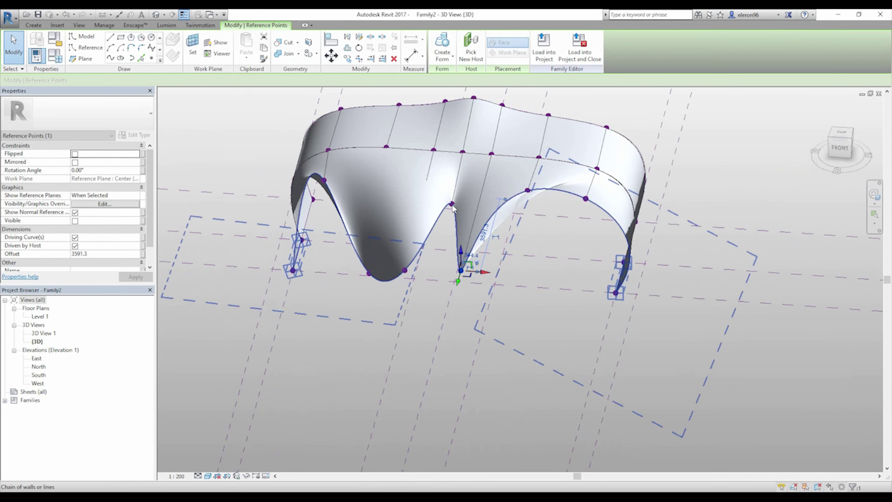
click(450, 205)
click(445, 233)
key(Tab)
click(451, 205)
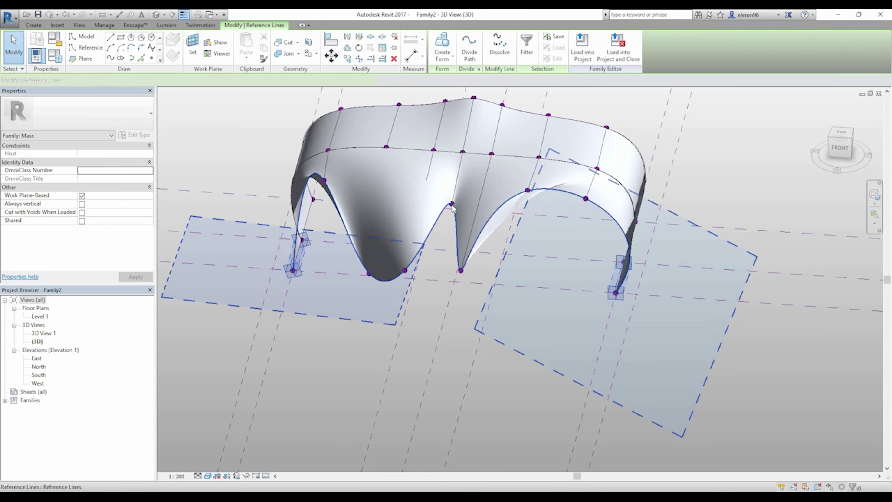
click(443, 231)
key(Tab)
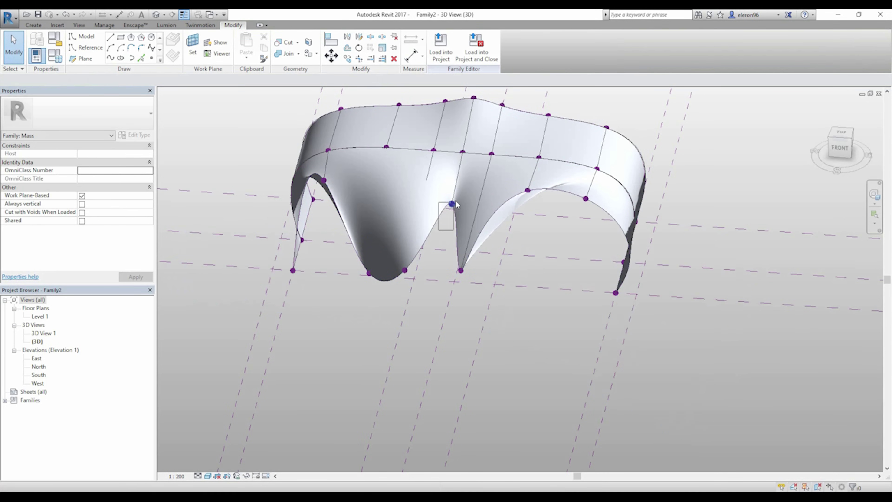
click(452, 203)
drag(449, 213, 418, 326)
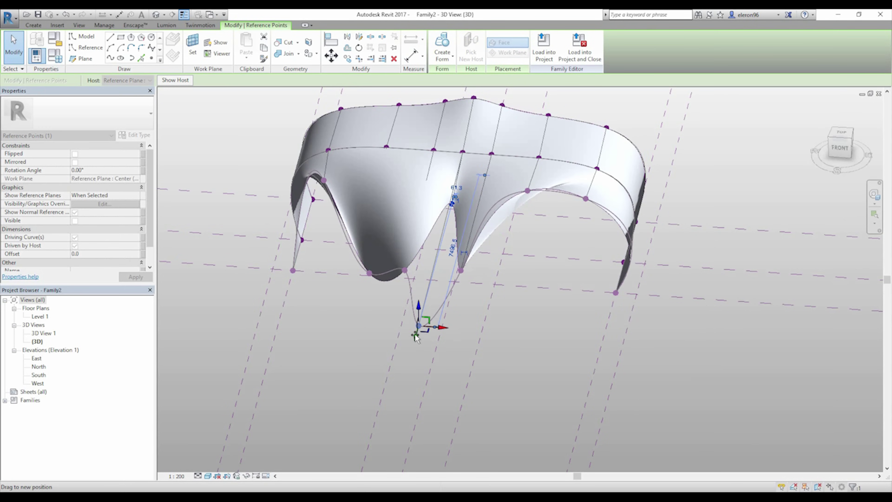
shift+middle_drag(466, 344, 437, 290)
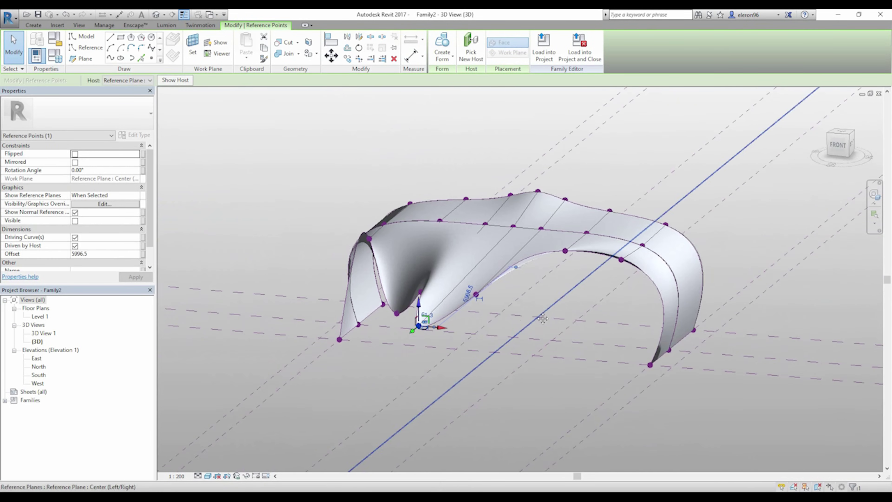
middle_drag(555, 317, 472, 309)
shift+middle_drag(472, 309, 496, 318)
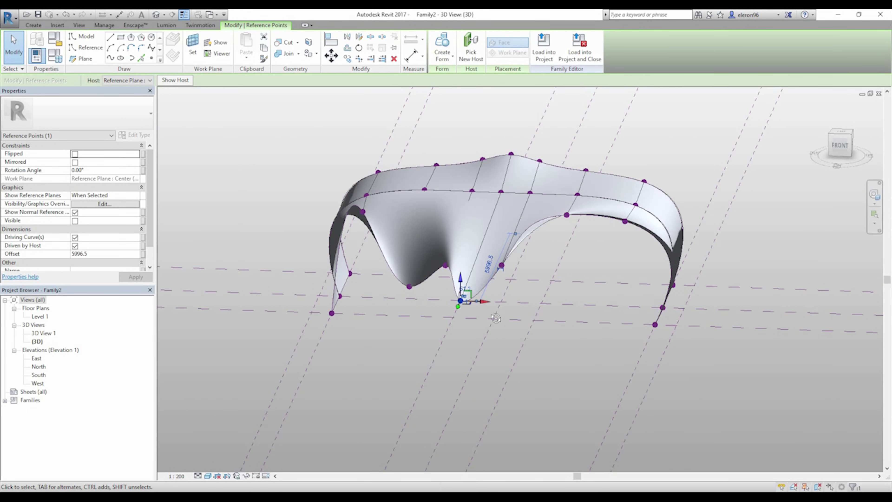
shift+middle_drag(372, 287, 454, 310)
key(Tab)
key(Tab)
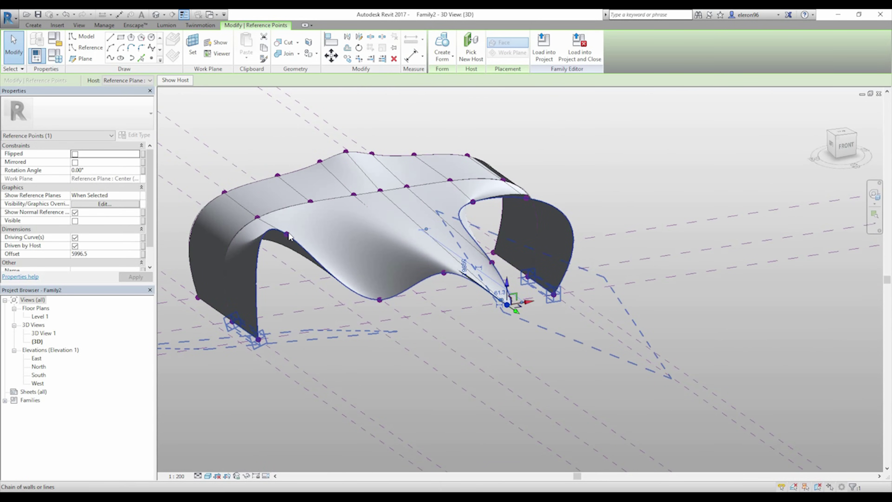
click(288, 235)
click(305, 302)
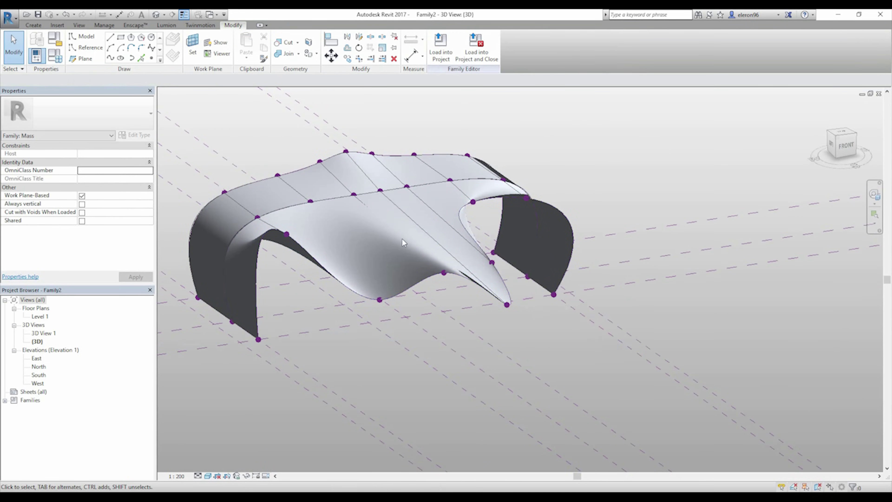
- Select the third arch's spline and lower its central control point to dent the rear edge of the surface
shift+middle_drag(459, 282, 505, 313)
click(494, 311)
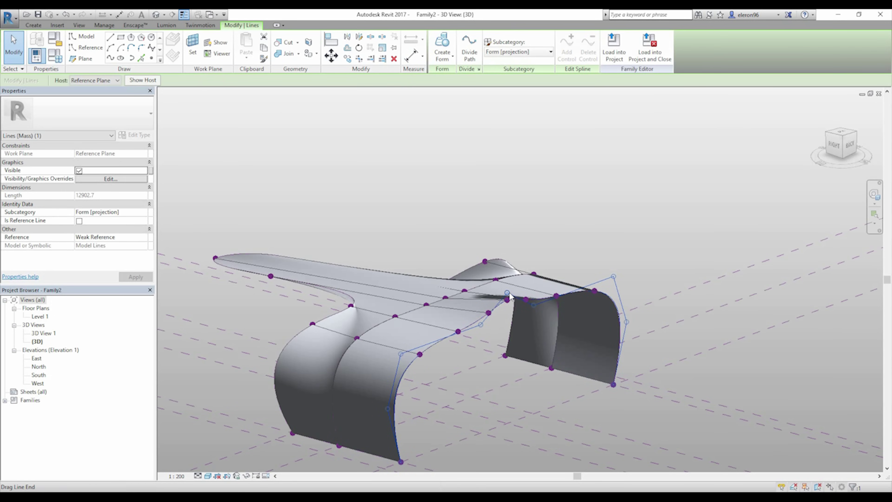
drag(510, 317, 509, 338)
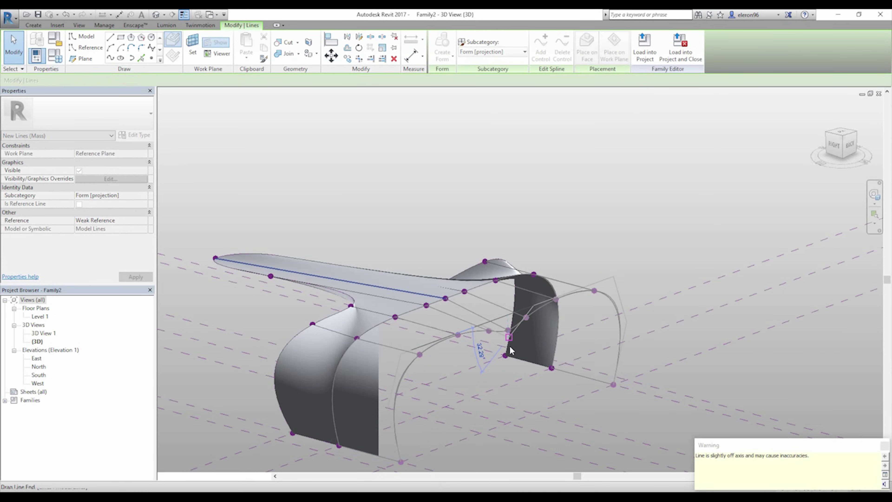
click(607, 402)
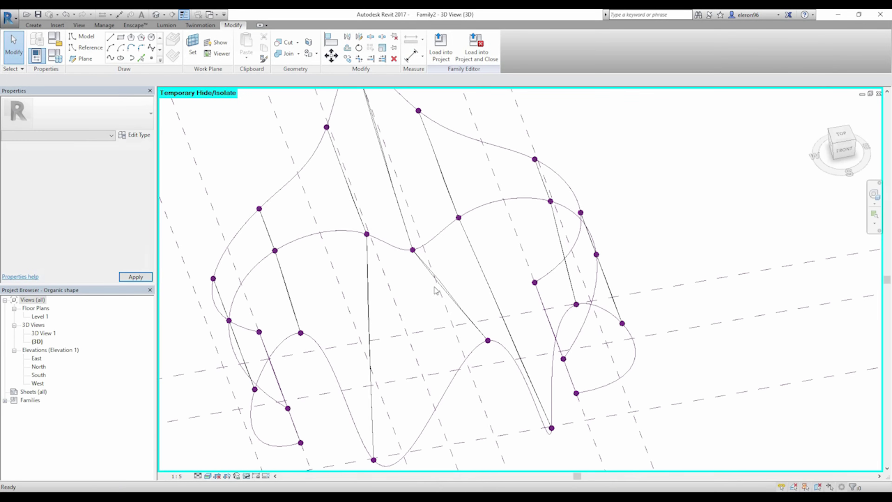
- Examine the surface in the Organic shape family and the reshaped surface in Family2 from several sides
shift+middle_drag(635, 223, 628, 219)
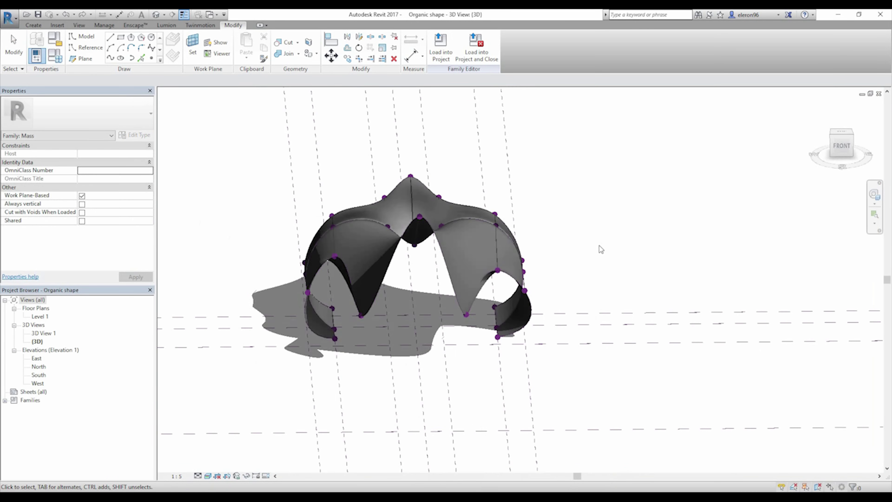
shift+middle_drag(600, 245, 415, 246)
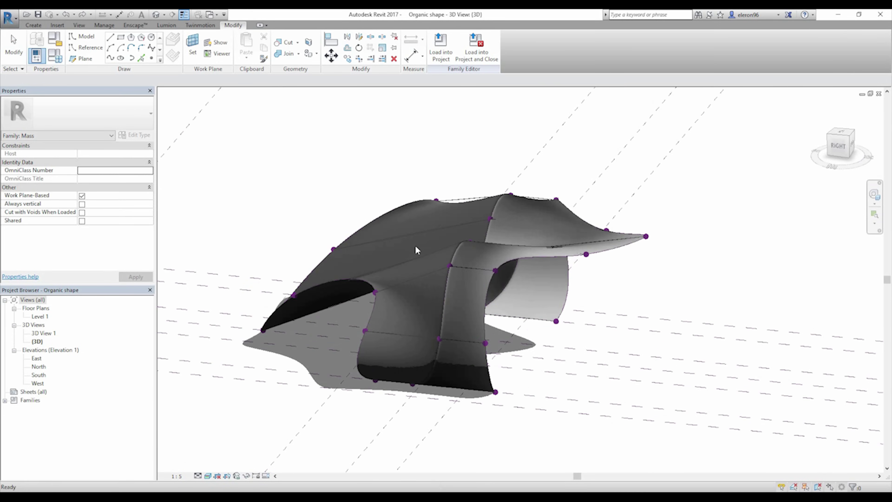
shift+middle_drag(333, 248, 386, 269)
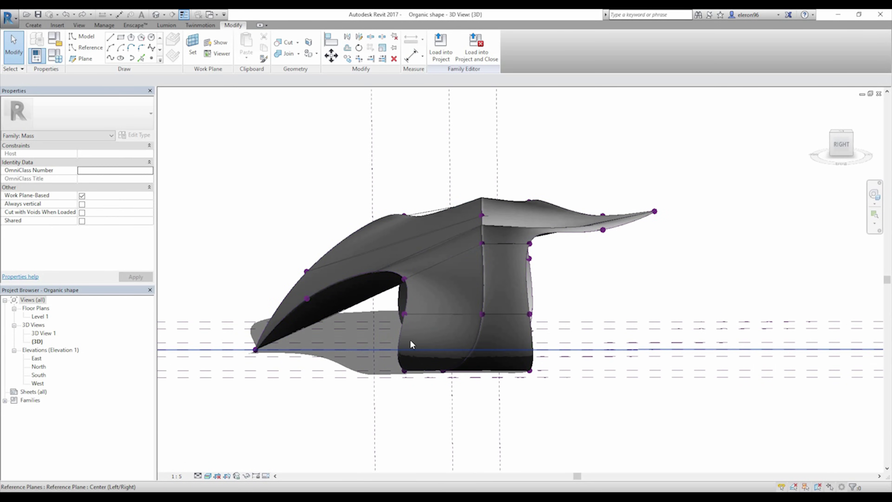
shift+middle_drag(412, 344, 443, 316)
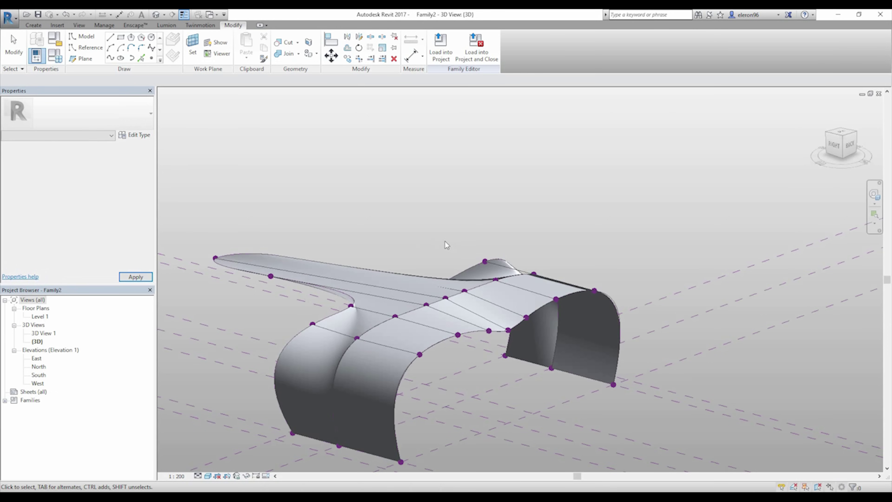
shift+middle_drag(447, 245, 483, 284)
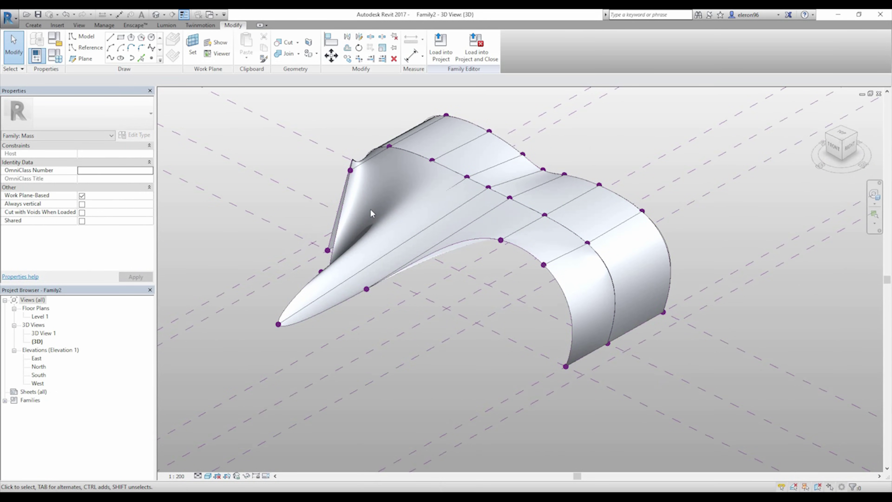
key(Tab)
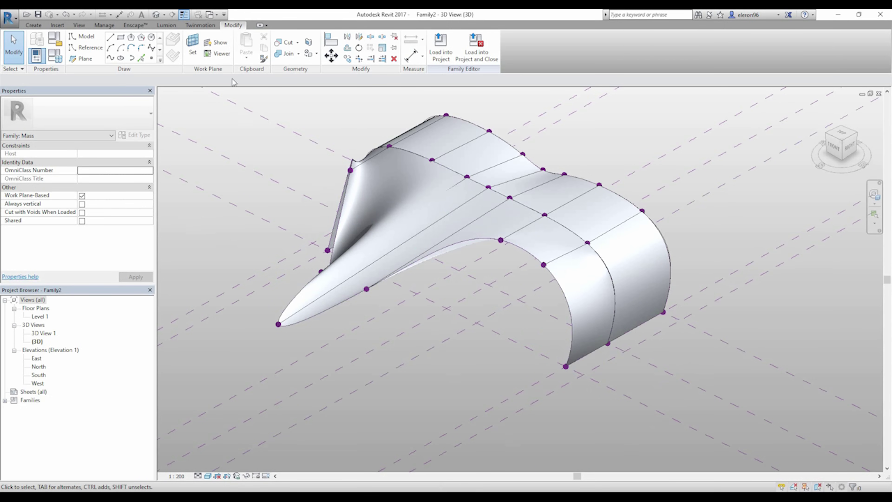